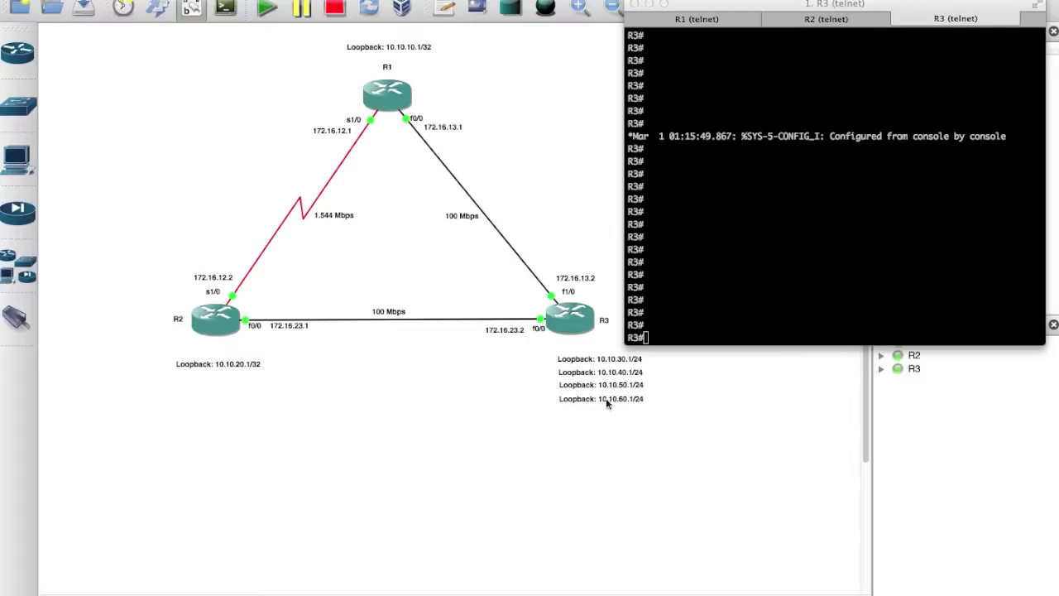
Step: Run show ip int br on R3 and check that loopbacks 10.10.30.1–10.10.60.1 are up
{"action": "left_click", "coordinate": [718, 227]}
{"action": "type", "text": "show"}
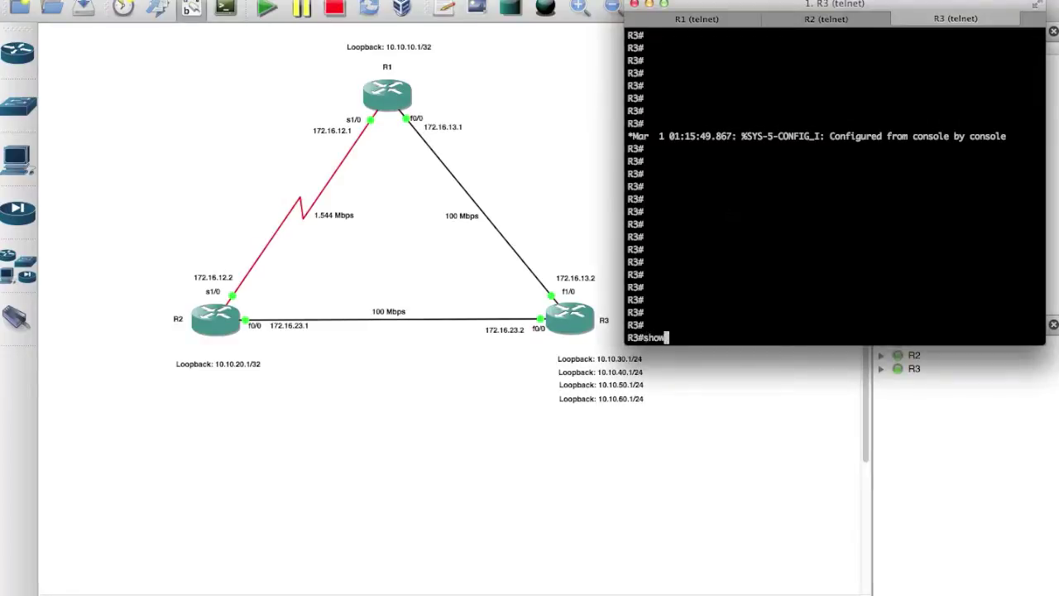
{"action": "type", "text": " ip int br"}
{"action": "key", "text": "Return"}
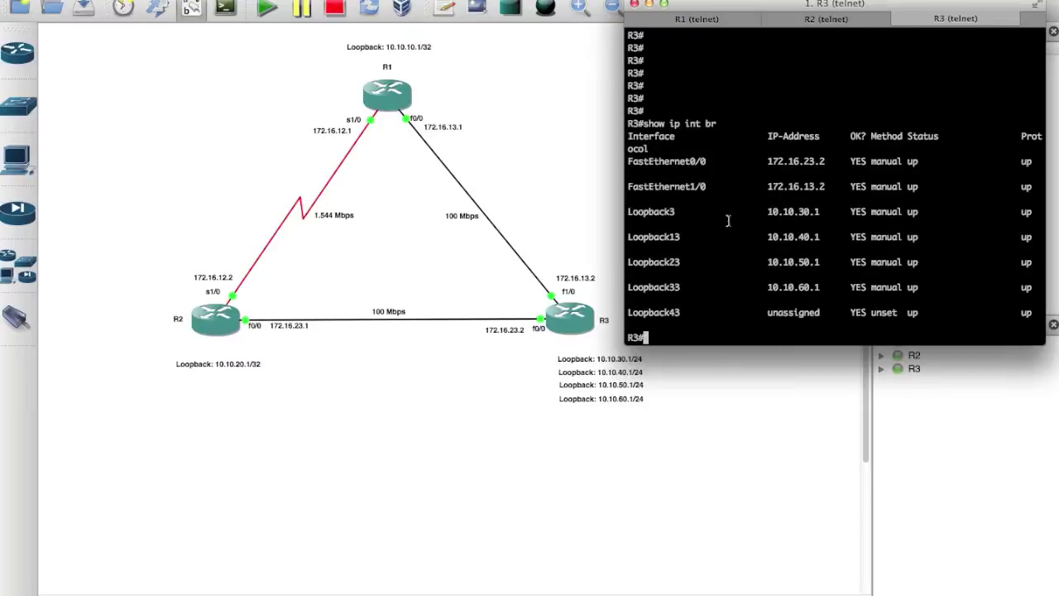
{"action": "left_click_drag", "start_coordinate": [1025, 287], "coordinate": [626, 223]}
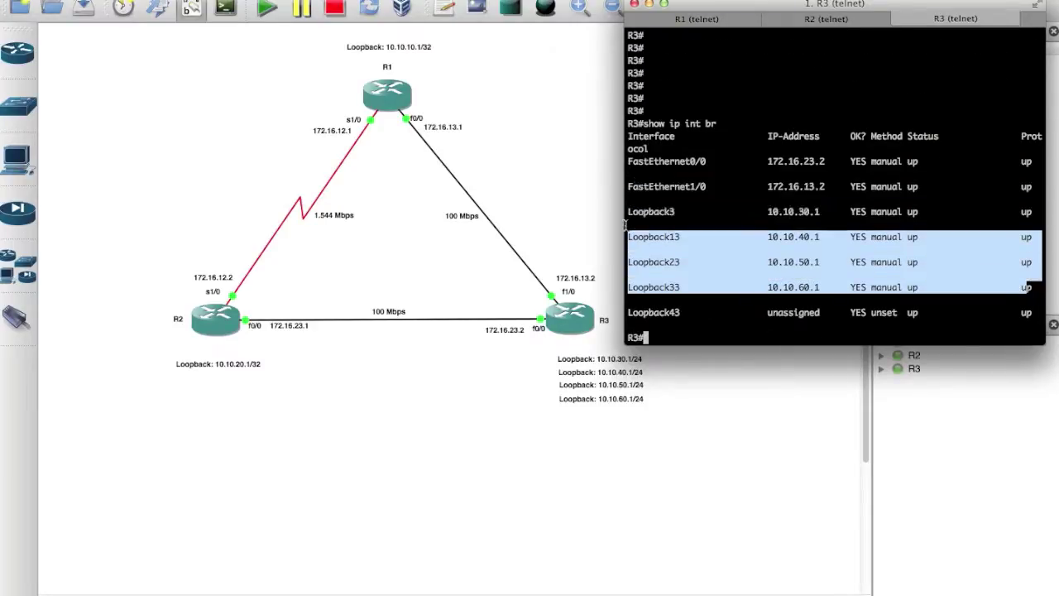
{"action": "left_click", "coordinate": [669, 338]}
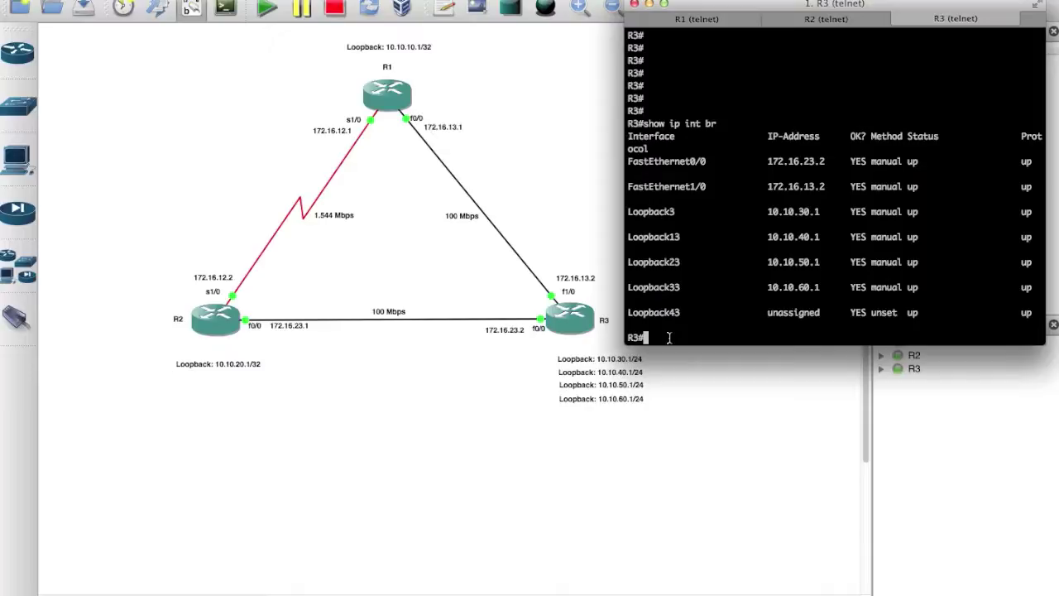
{"action": "type", "text": "show run | s eigrp"}
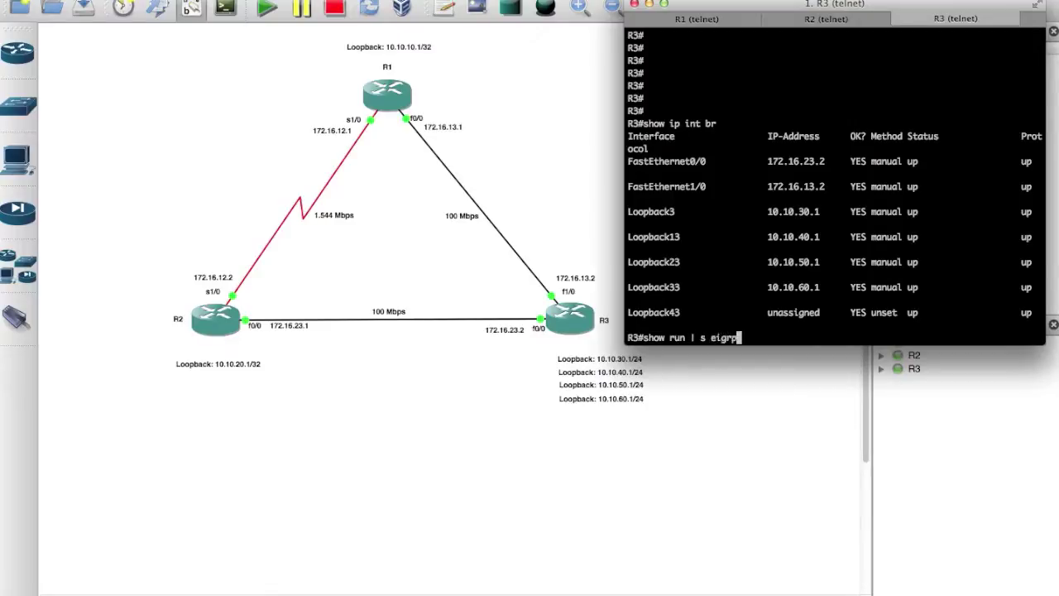
Step: Show R3's router eigrp 100 section and check network 0.0.0.0 and no auto-summary
{"action": "key", "text": "Return"}
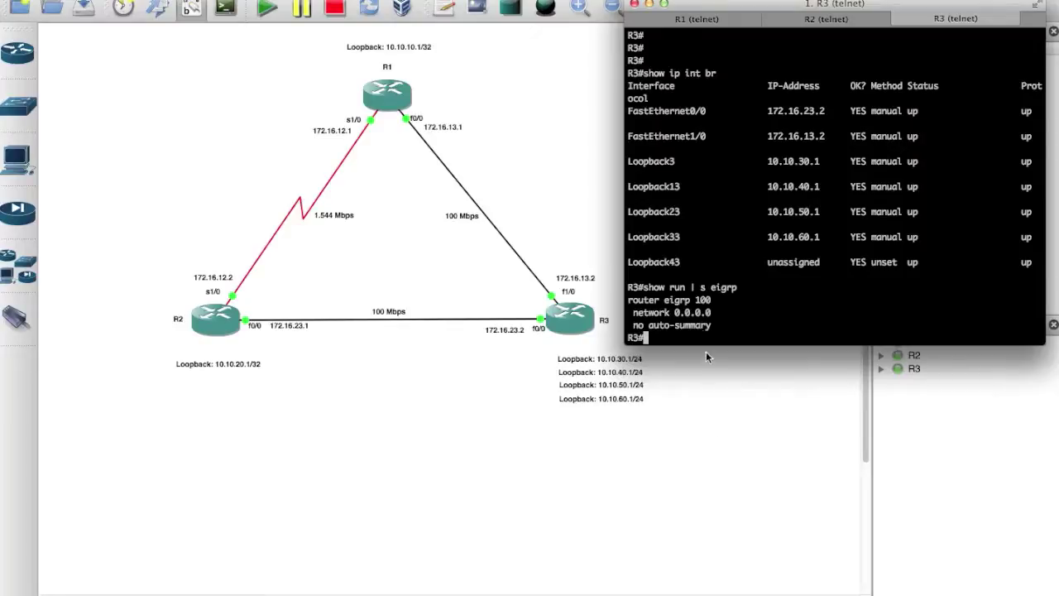
{"action": "left_click_drag", "start_coordinate": [713, 327], "coordinate": [616, 300]}
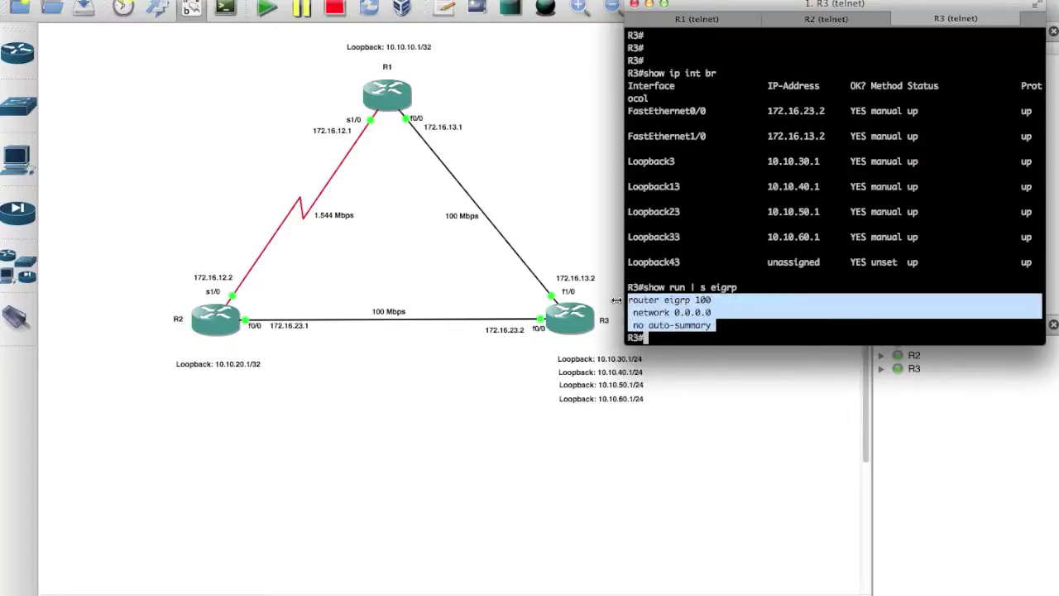
{"action": "left_click", "coordinate": [713, 300]}
{"action": "double_click", "coordinate": [713, 299]}
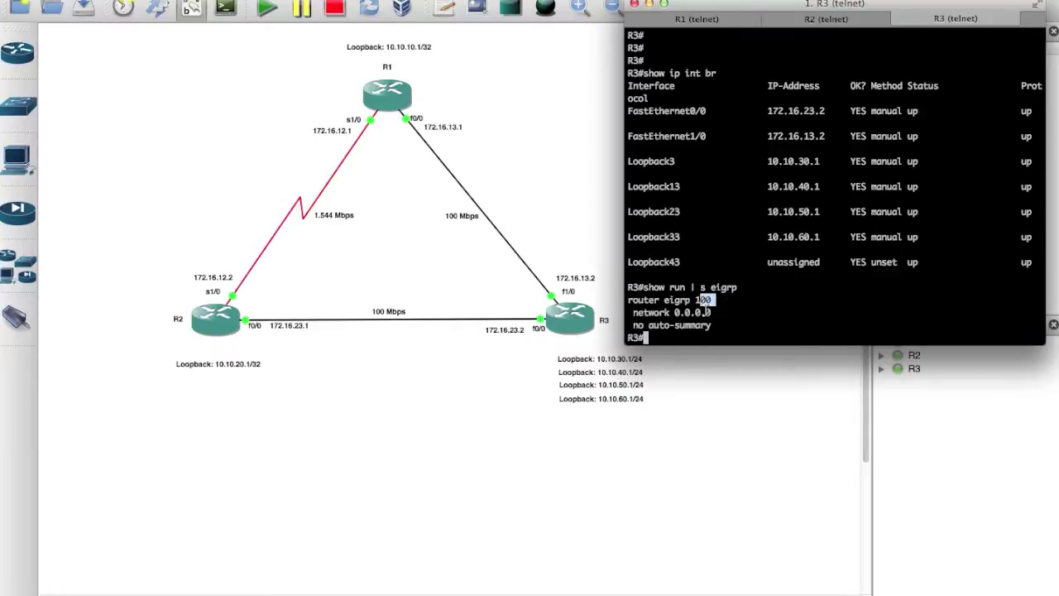
{"action": "left_click_drag", "start_coordinate": [715, 315], "coordinate": [632, 312]}
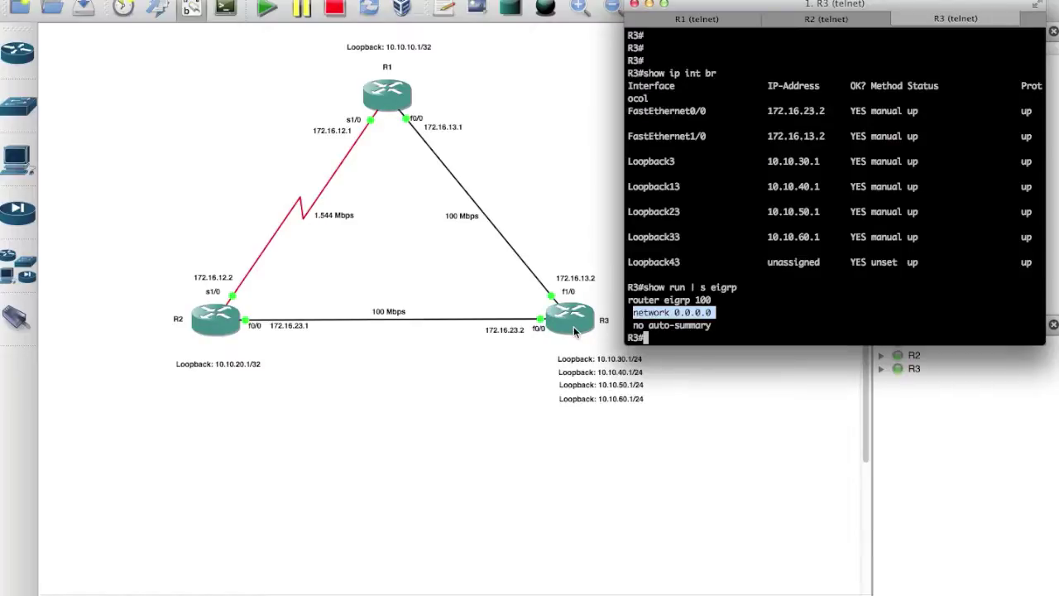
{"action": "left_click_drag", "start_coordinate": [723, 328], "coordinate": [611, 320]}
{"action": "left_click", "coordinate": [653, 182]}
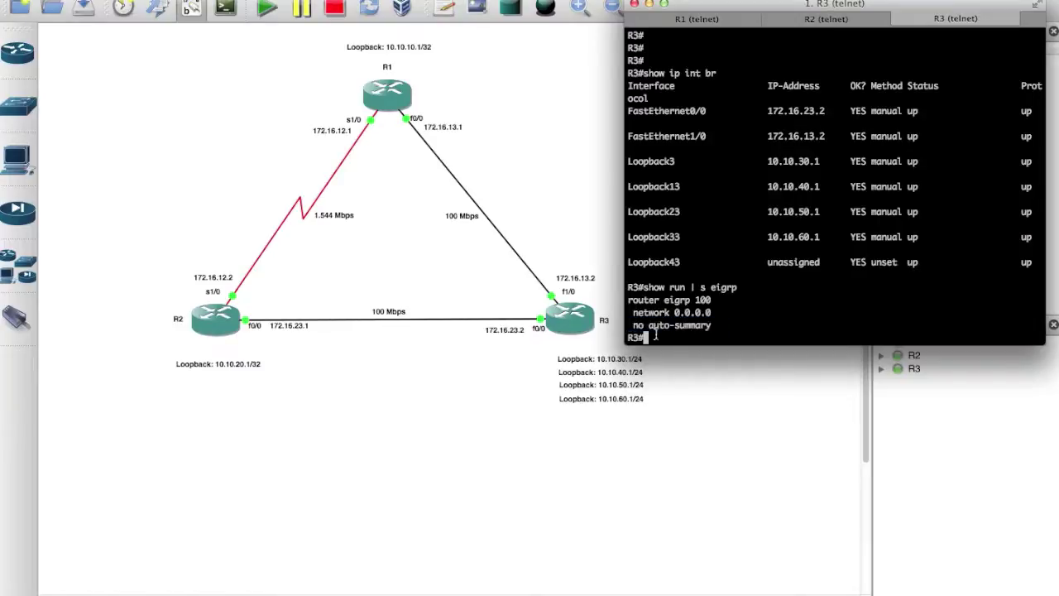
Step: Show R1's routing table and review EIGRP routes 10.10.20.0–10.10.60.0 via 172.16.13.2
{"action": "left_click", "coordinate": [683, 22]}
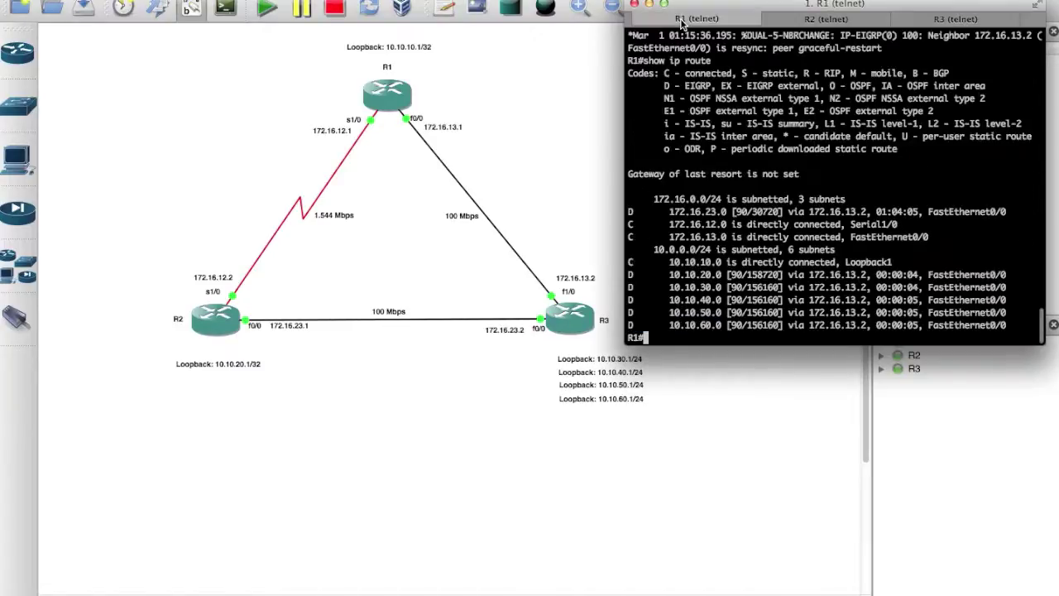
{"action": "key", "text": "Return"}
{"action": "key", "text": "Return"}
{"action": "key", "text": "Return"}
{"action": "type", "text": "show ip rotue"}
{"action": "key", "text": "Return"}
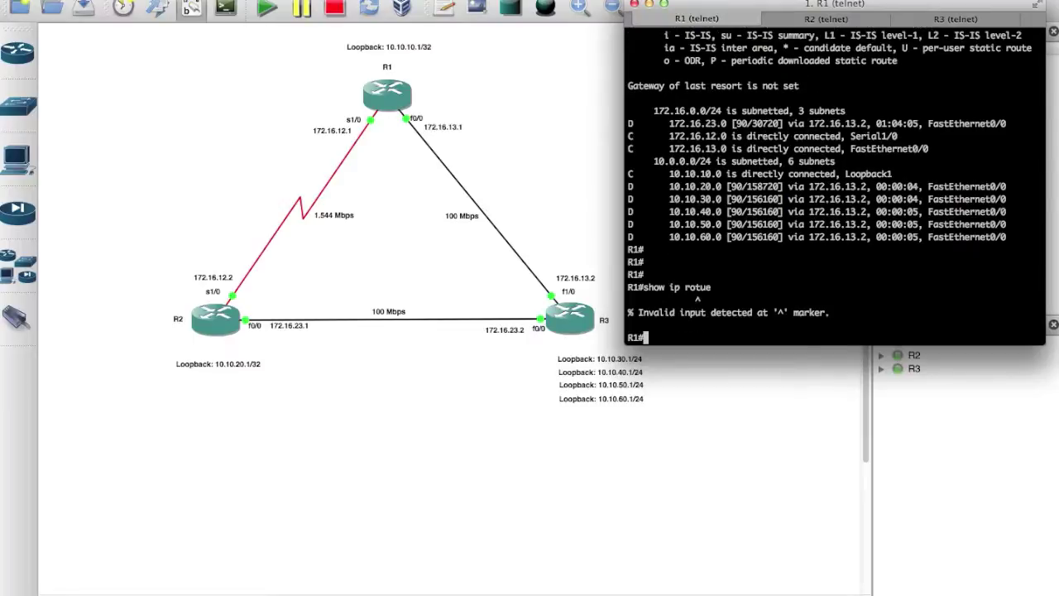
{"action": "type", "text": "show ip route"}
{"action": "key", "text": "Return"}
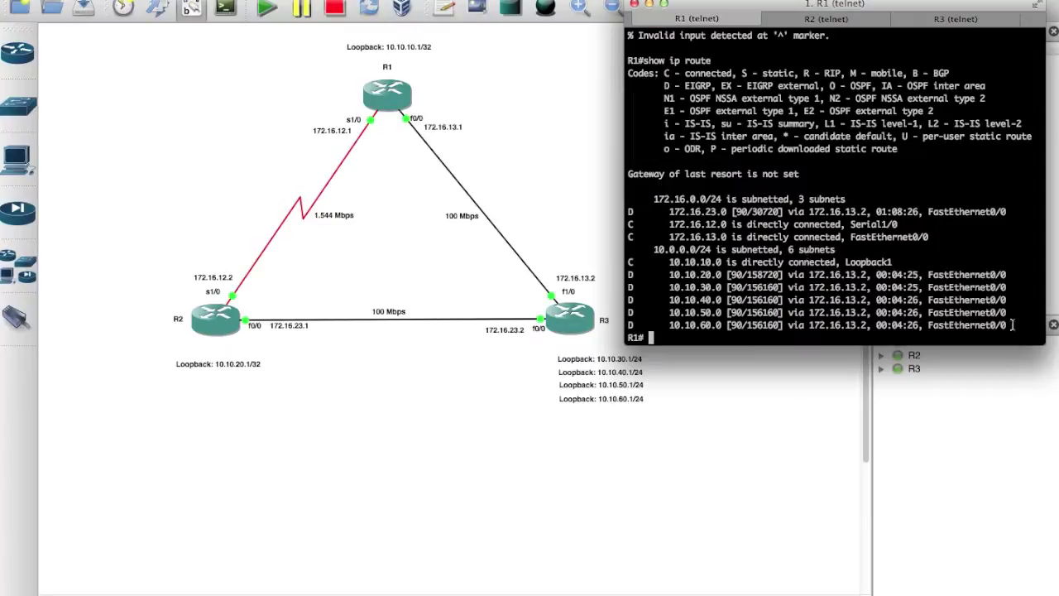
{"action": "left_click_drag", "start_coordinate": [1011, 325], "coordinate": [619, 270]}
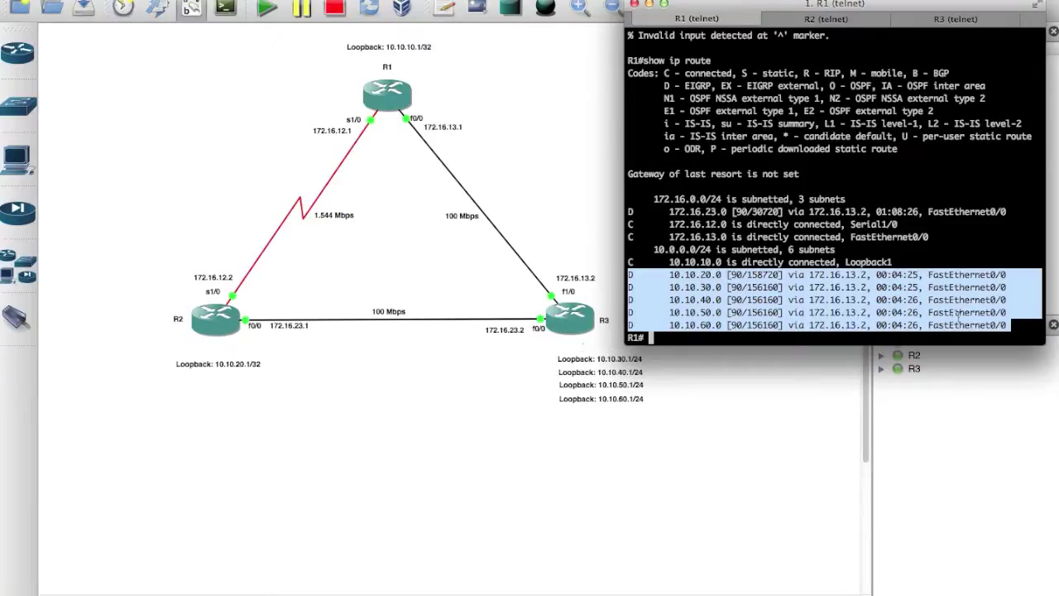
{"action": "left_click_drag", "start_coordinate": [1013, 331], "coordinate": [582, 278]}
{"action": "left_click", "coordinate": [699, 309]}
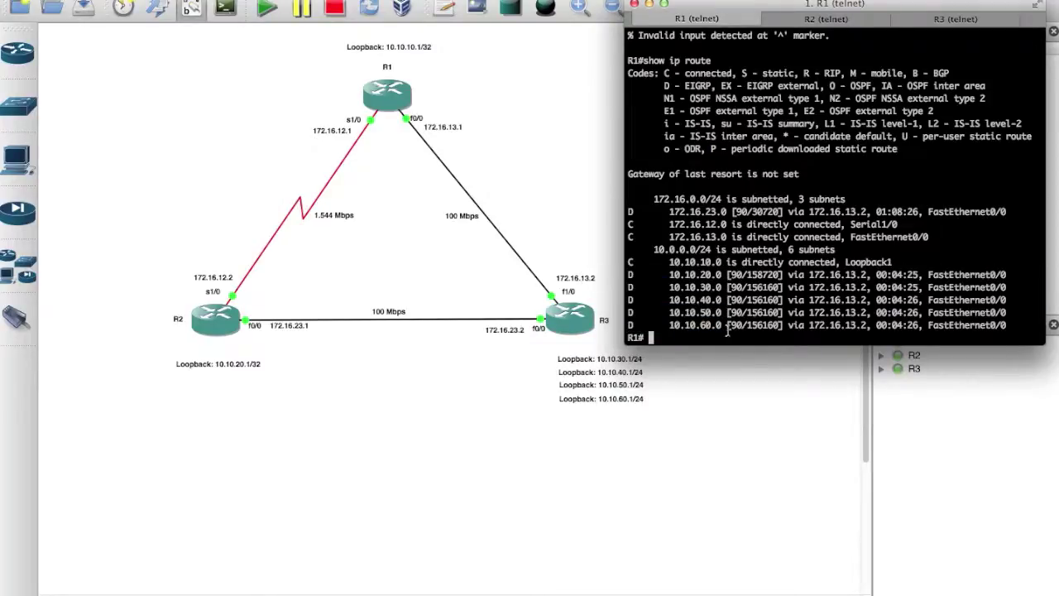
{"action": "left_click_drag", "start_coordinate": [722, 327], "coordinate": [631, 275]}
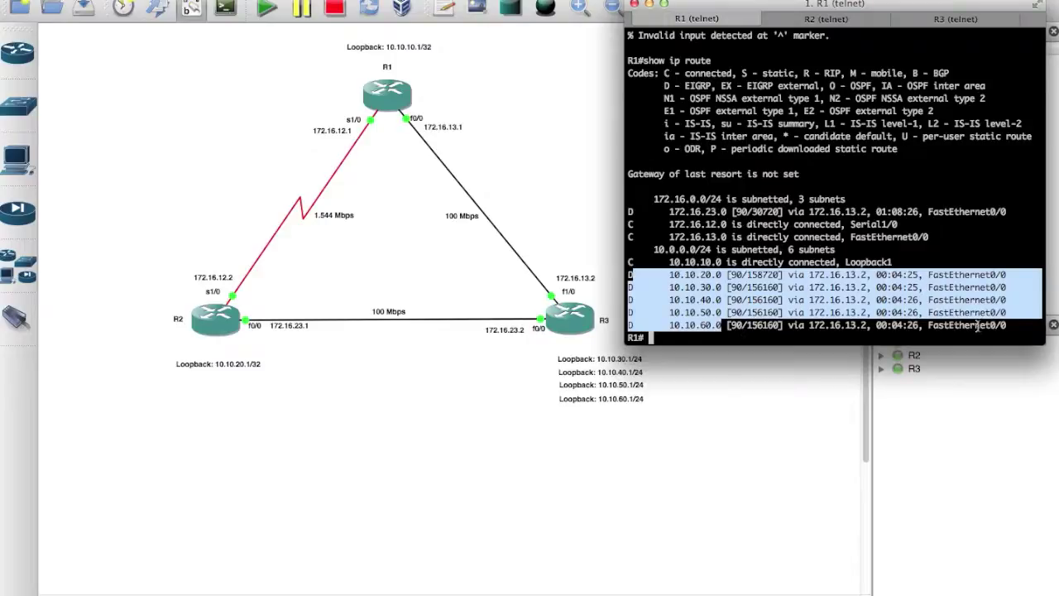
{"action": "left_click_drag", "start_coordinate": [1020, 326], "coordinate": [626, 276]}
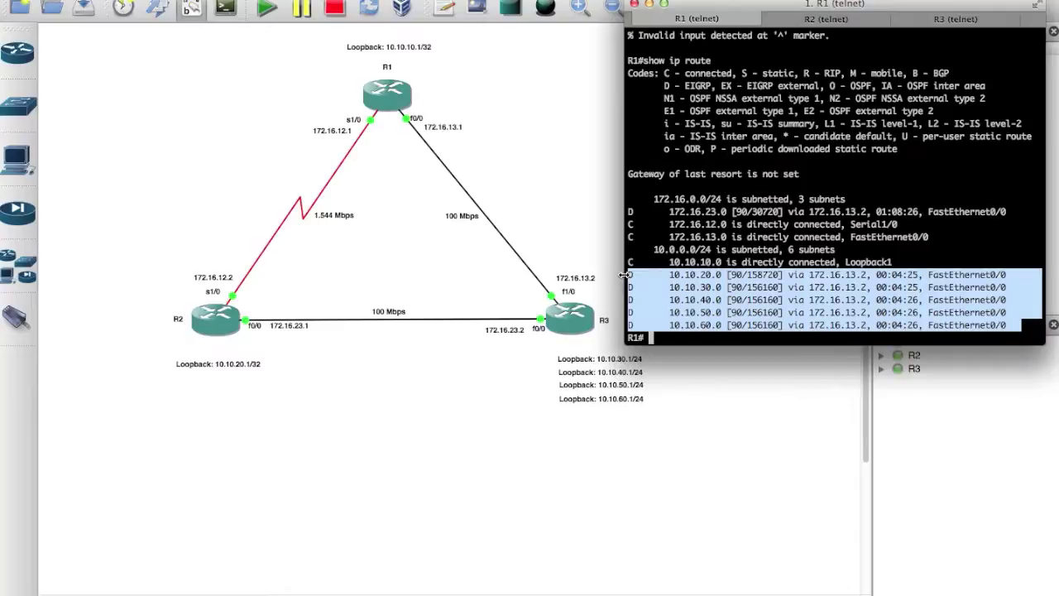
Step: Back on R3, review the loopback rows and enter global configuration mode
{"action": "left_click", "coordinate": [952, 19]}
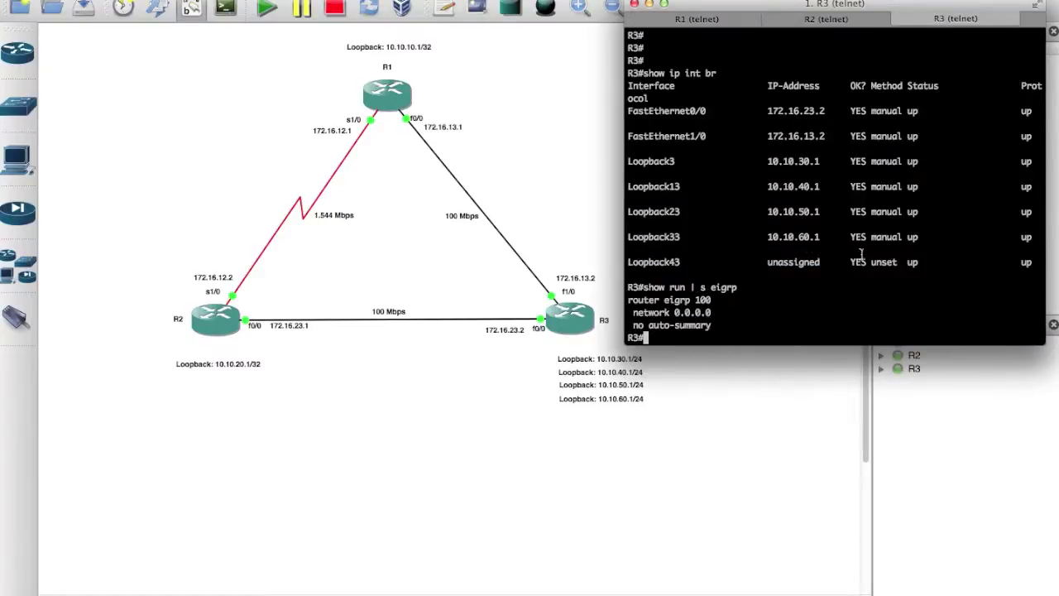
{"action": "left_click_drag", "start_coordinate": [861, 240], "coordinate": [531, 167]}
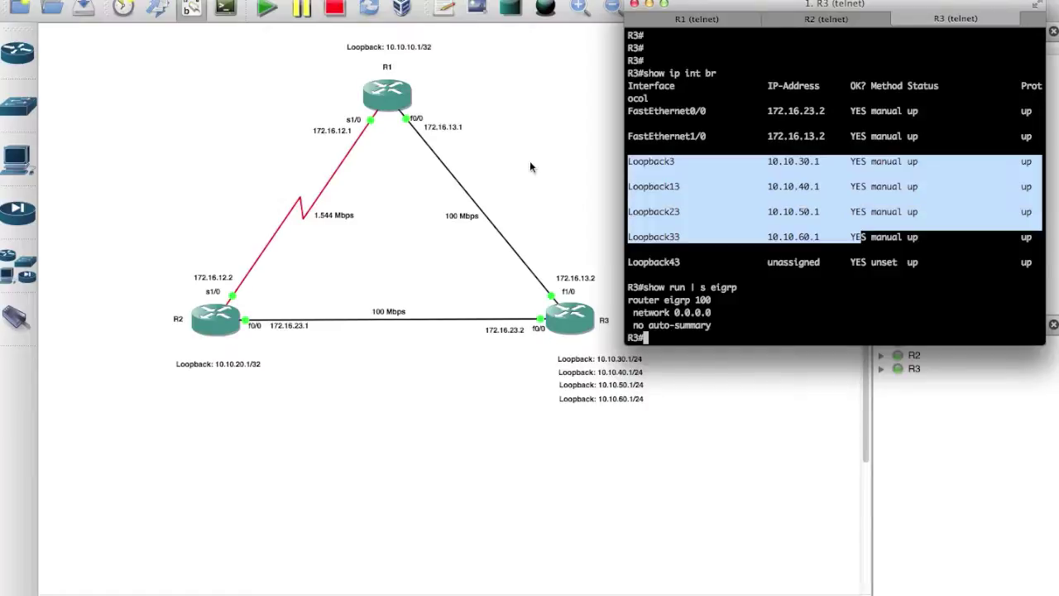
{"action": "left_click", "coordinate": [680, 340]}
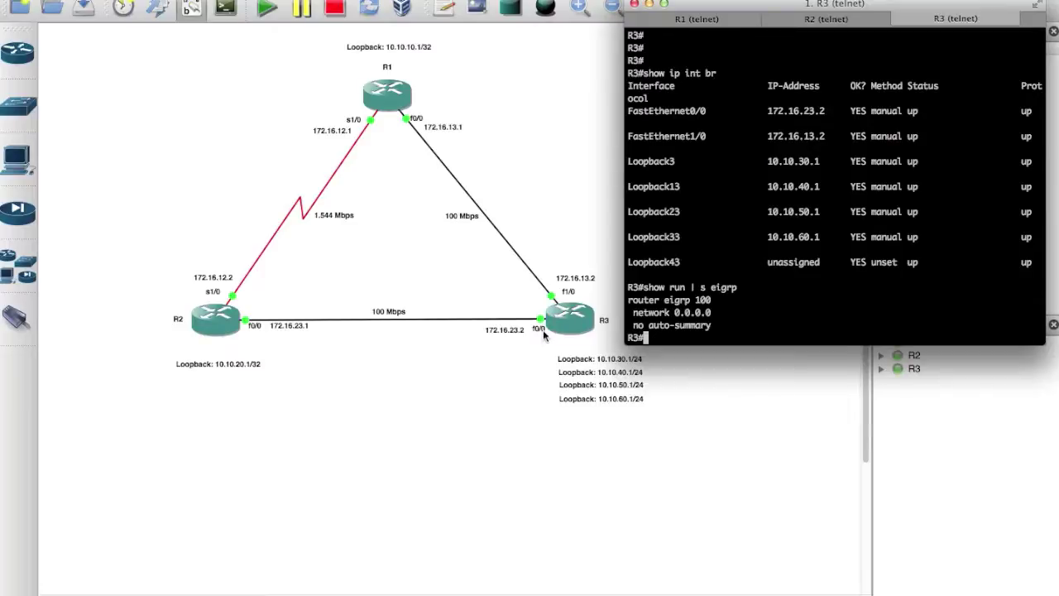
{"action": "type", "text": "config t"}
{"action": "key", "text": "Return"}
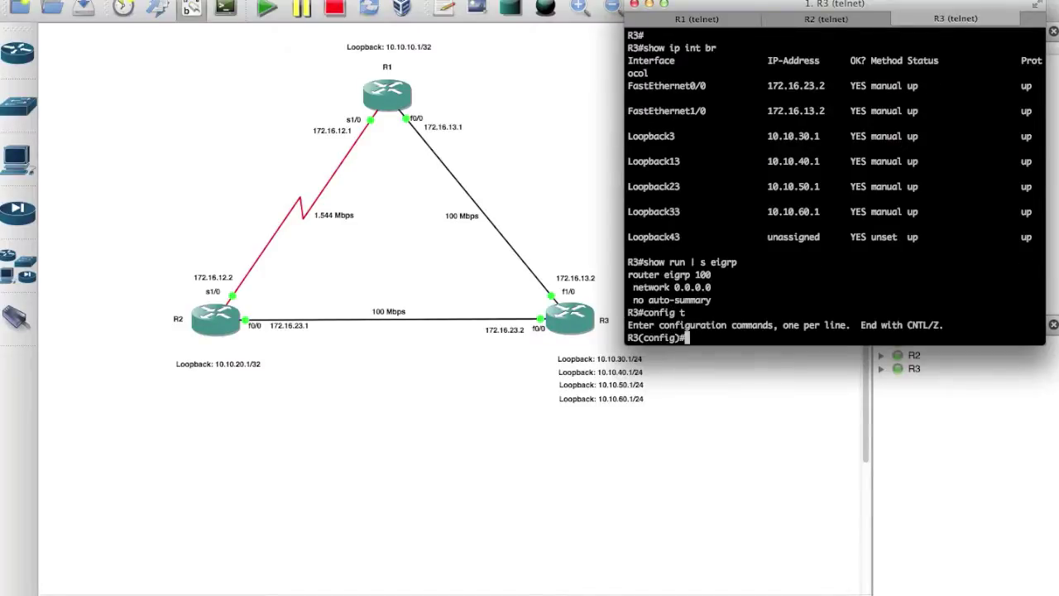
Step: Select the interface range FastEthernet0/0 and FastEthernet1/0 on R3
{"action": "type", "text": "int r"}
{"action": "key", "text": "Tab"}
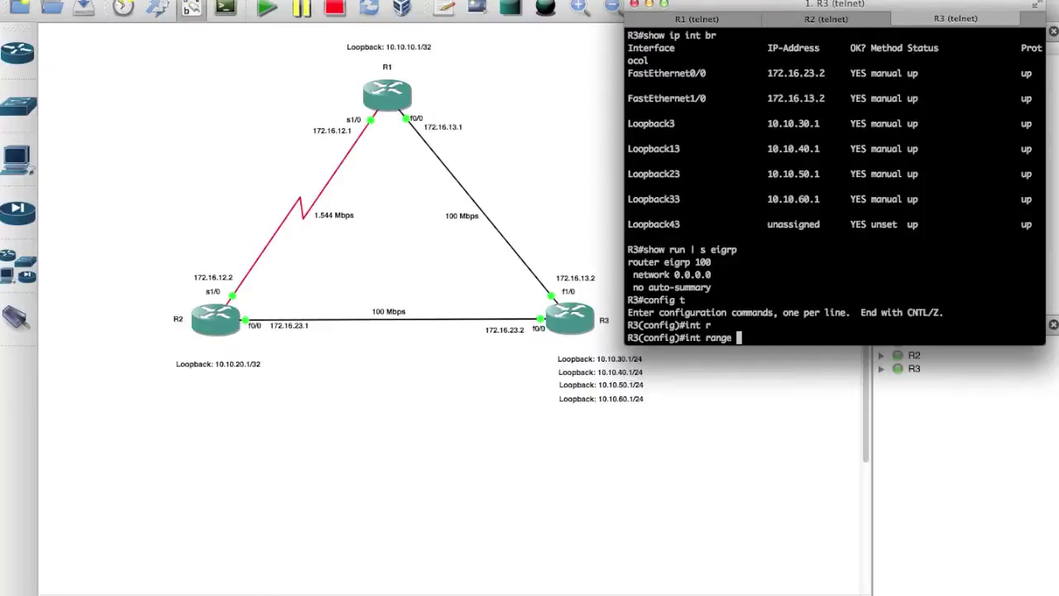
{"action": "type", "text": "fa0/0 , int fa1/0"}
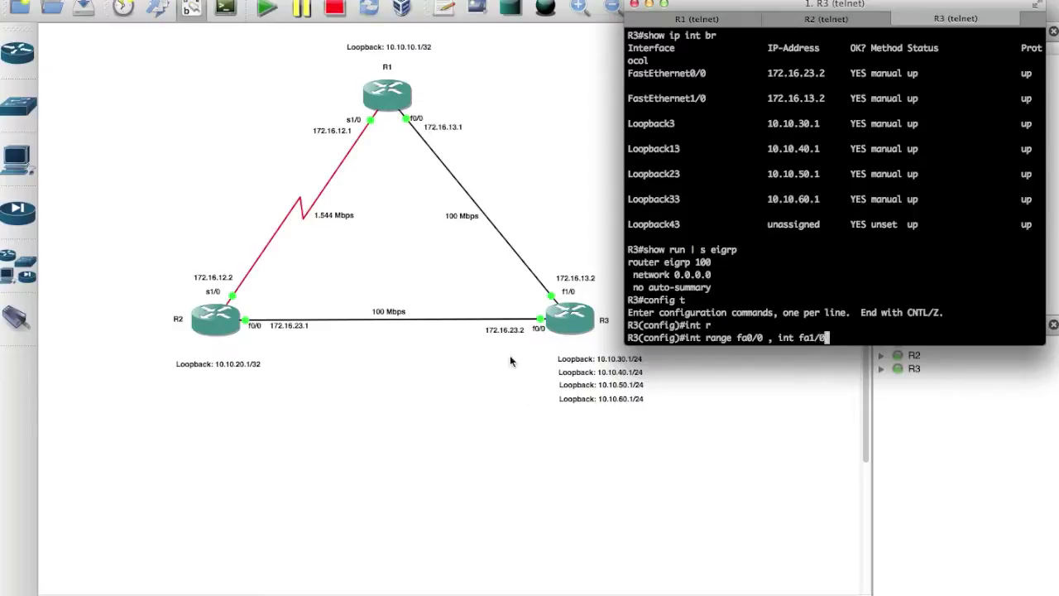
{"action": "key", "text": "Return"}
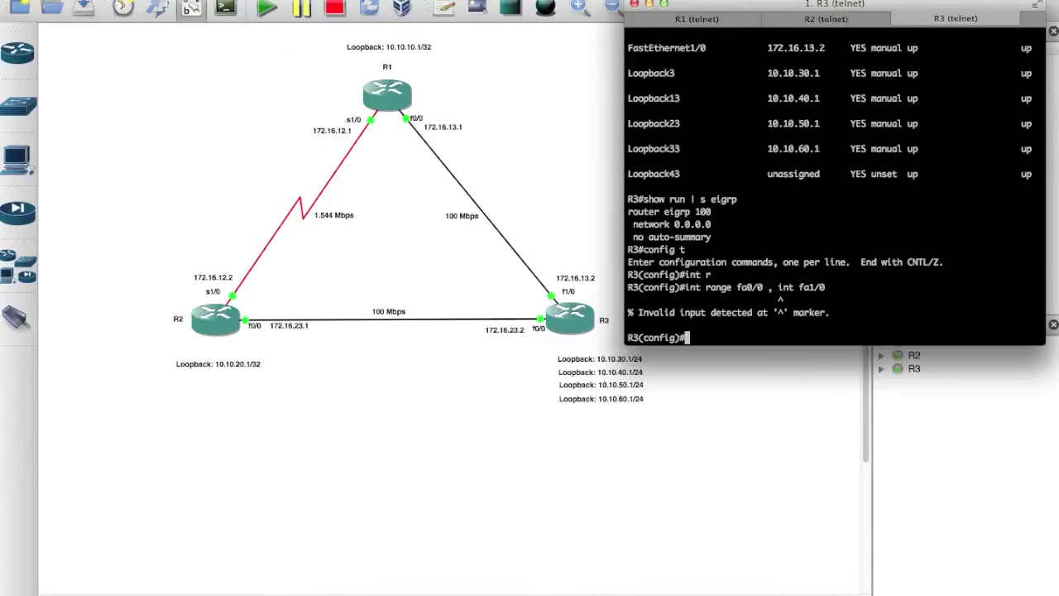
{"action": "key", "text": "Up"}
{"action": "key", "text": "BackSpace"}
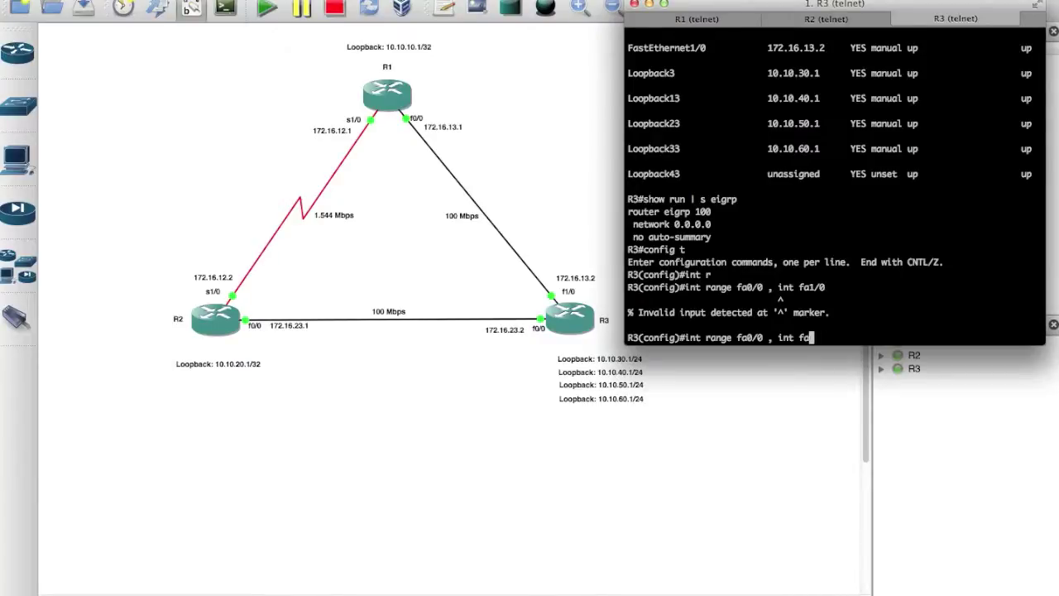
{"action": "key", "text": "BackSpace"}
{"action": "key", "text": "BackSpace"}
{"action": "key", "text": "BackSpace"}
{"action": "key", "text": "BackSpace"}
{"action": "key", "text": "BackSpace"}
{"action": "key", "text": "BackSpace"}
{"action": "type", "text": "?"}
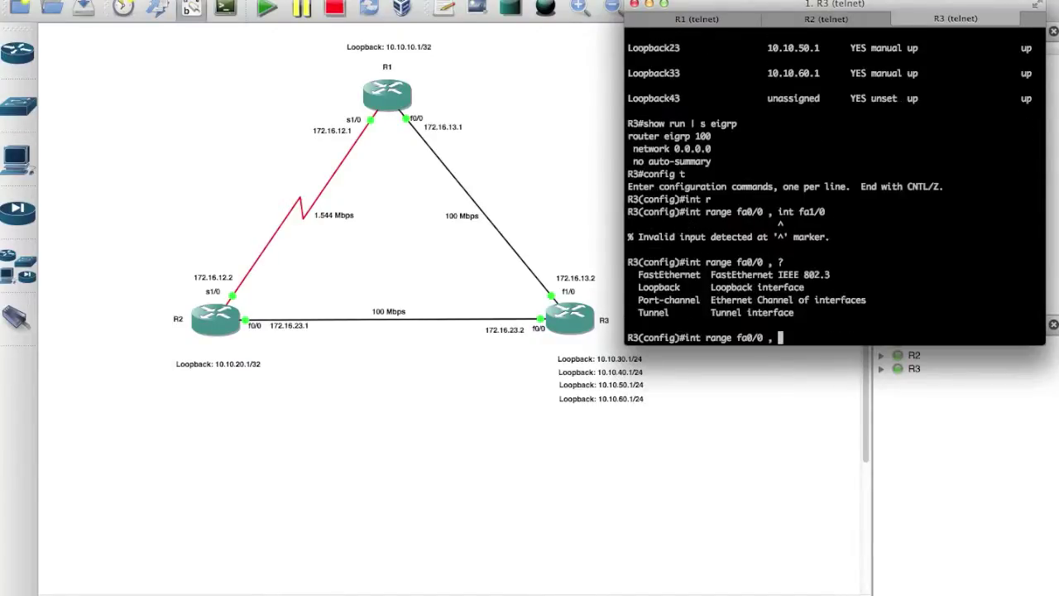
{"action": "type", "text": "int"}
{"action": "key", "text": "BackSpace"}
{"action": "key", "text": "BackSpace"}
{"action": "key", "text": "BackSpace"}
{"action": "key", "text": "BackSpace"}
{"action": "type", "text": "fa?"}
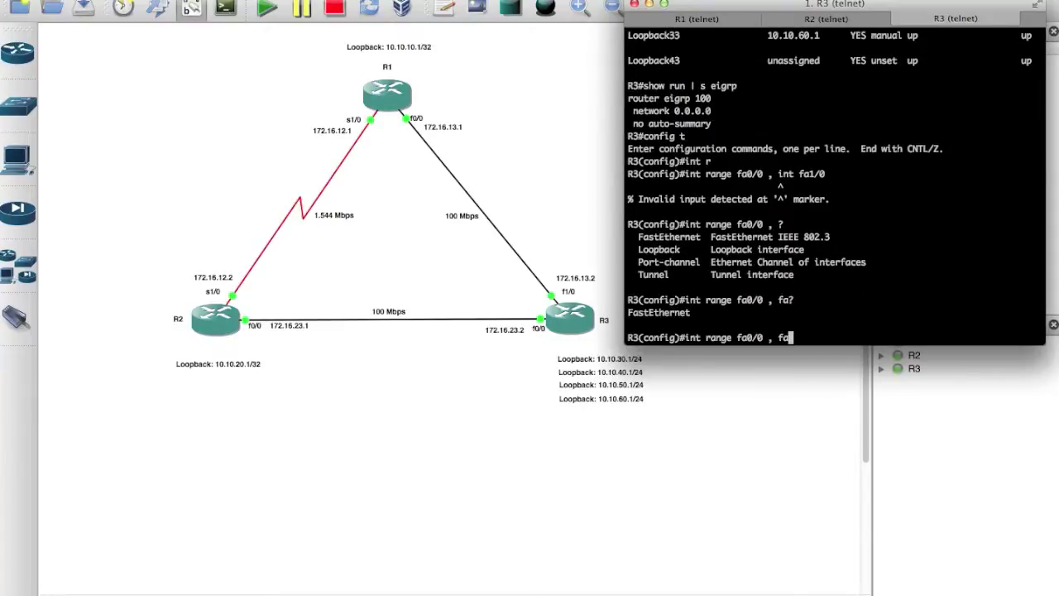
{"action": "key", "text": "BackSpace"}
{"action": "type", "text": "a ?"}
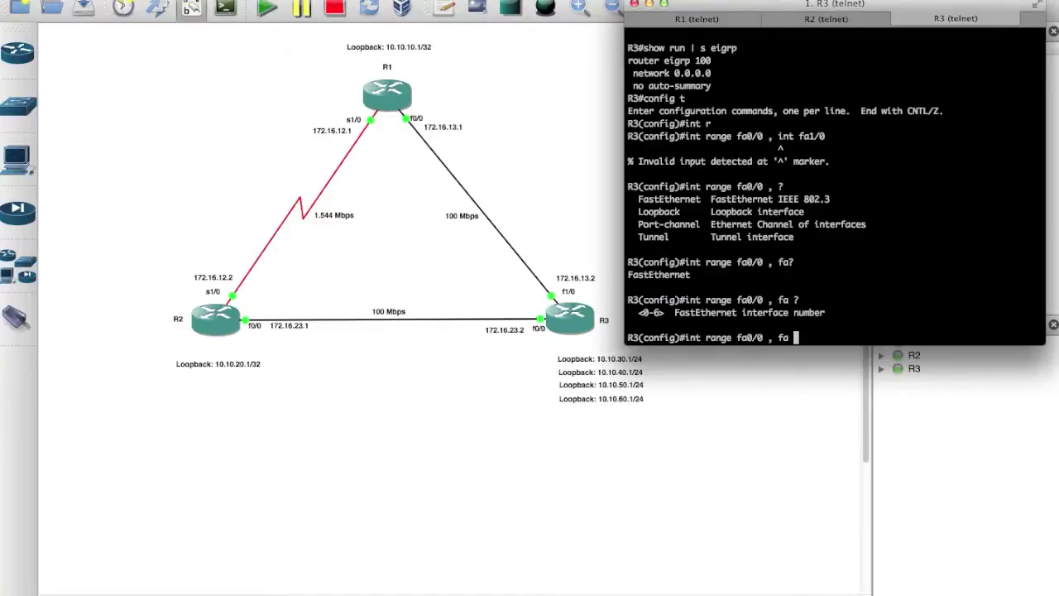
{"action": "type", "text": "1/0"}
{"action": "key", "text": "Return"}
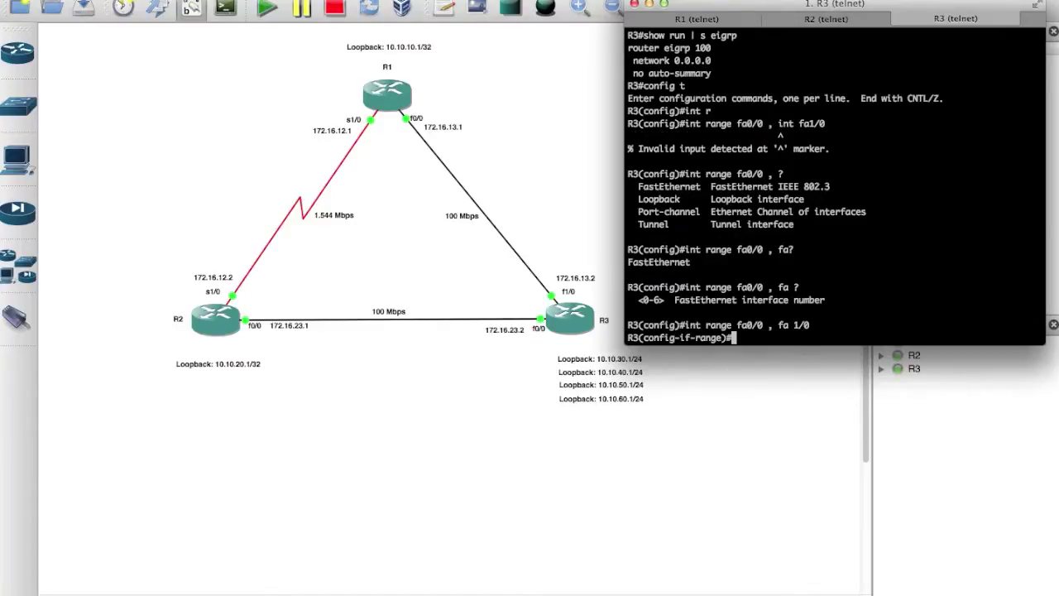
Step: Apply ip summary-address eigrp 100 10.10.0.0 255.255.0.0 and note the neighbor resync messages
{"action": "type", "text": "ip su"}
{"action": "key", "text": "Tab"}
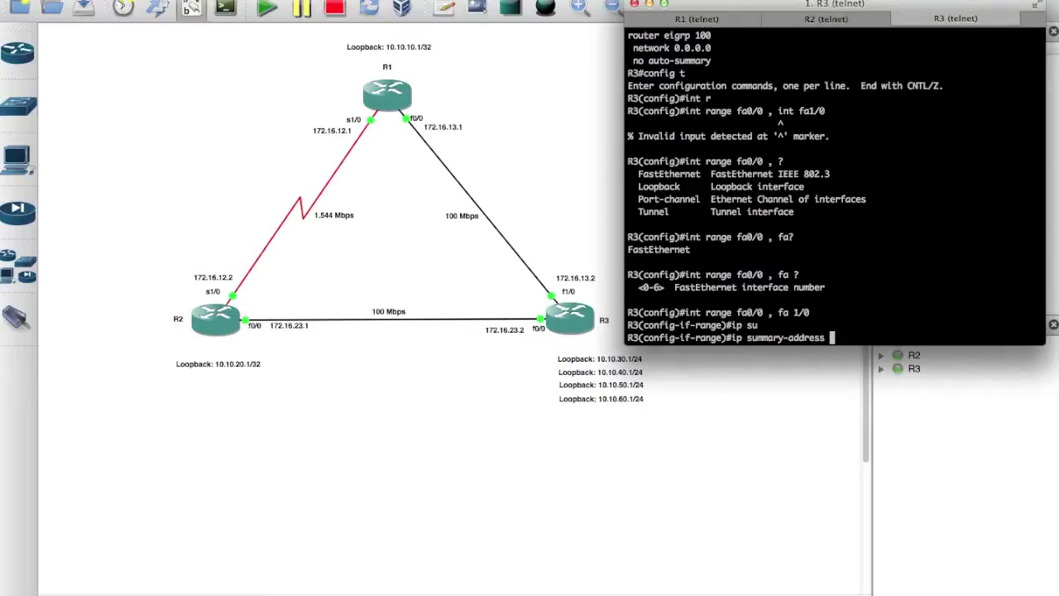
{"action": "type", "text": "?"}
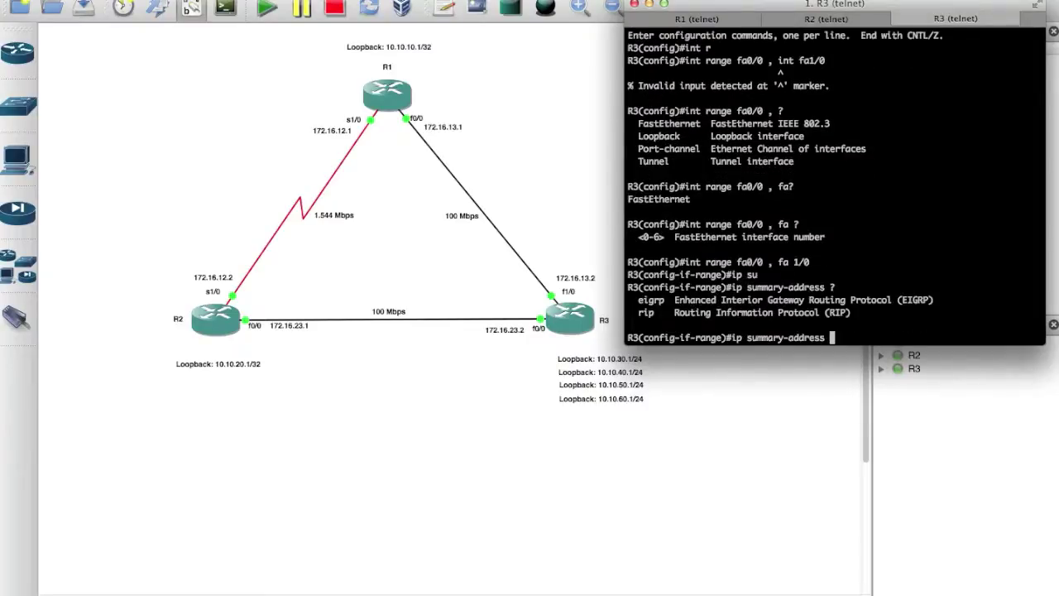
{"action": "type", "text": "ei"}
{"action": "key", "text": "Tab"}
{"action": "type", "text": "?"}
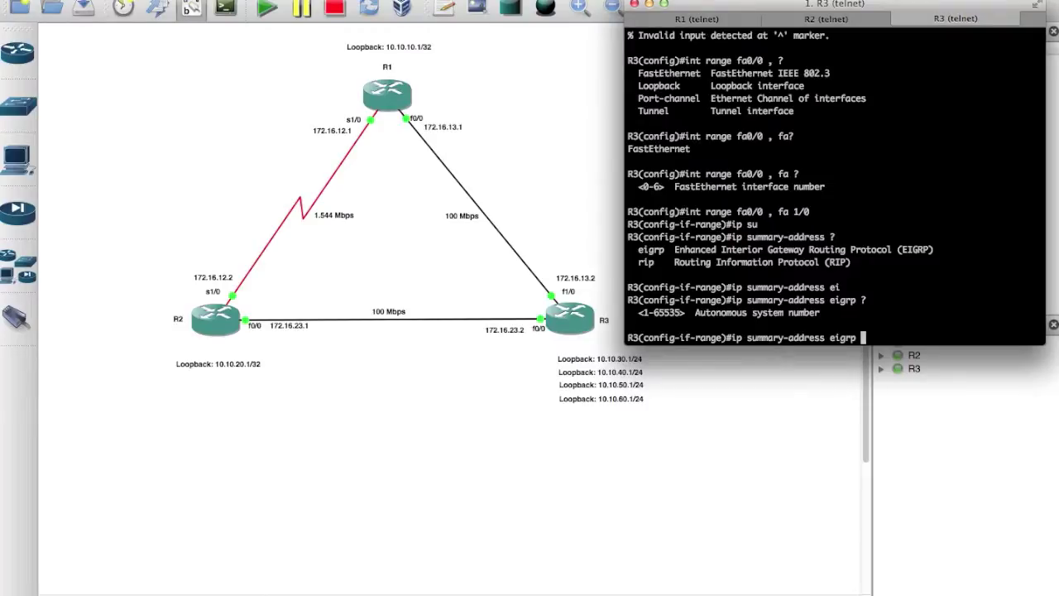
{"action": "type", "text": "100 ?"}
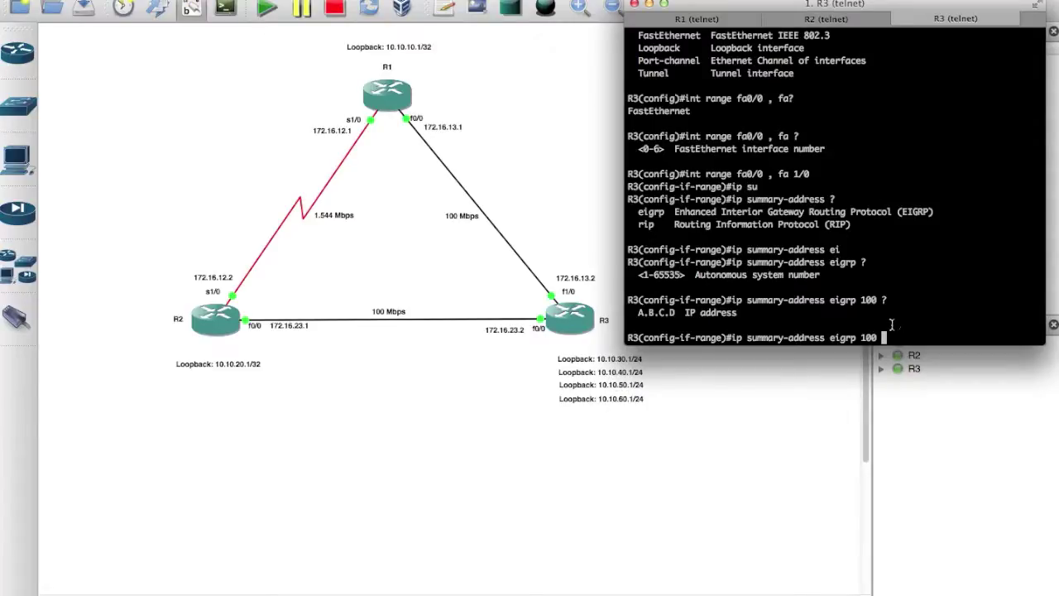
{"action": "left_click", "coordinate": [671, 18]}
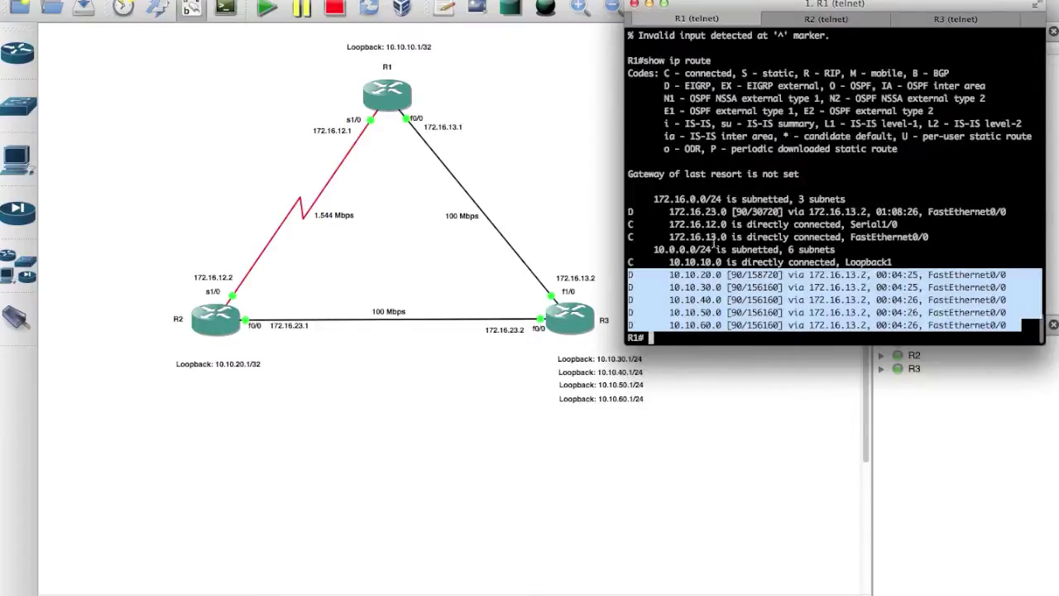
{"action": "left_click", "coordinate": [950, 19]}
{"action": "type", "text": "100 10"}
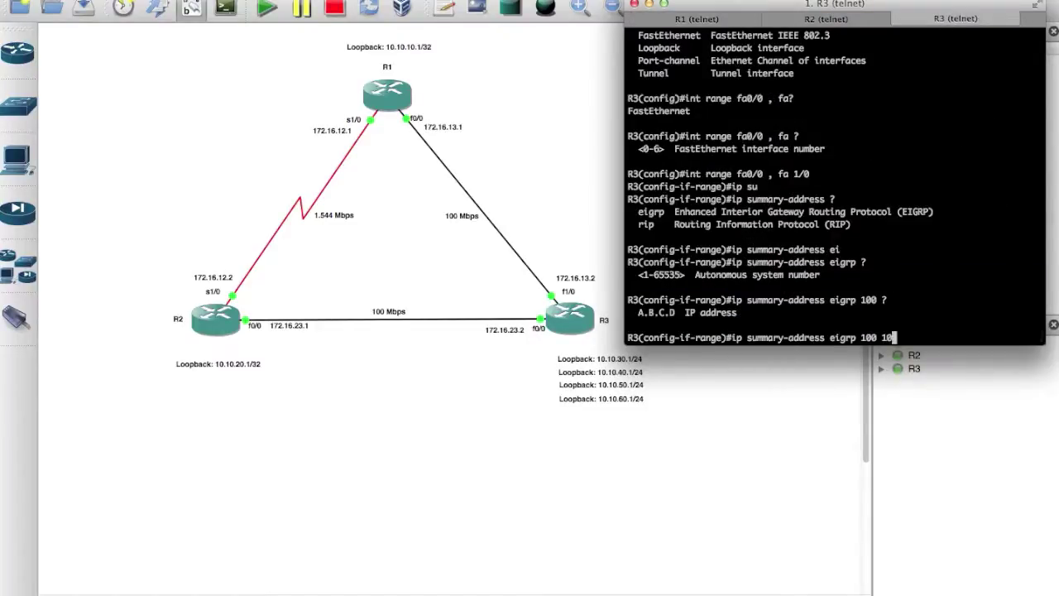
{"action": "type", "text": ".10.0.0 255.255.0.0"}
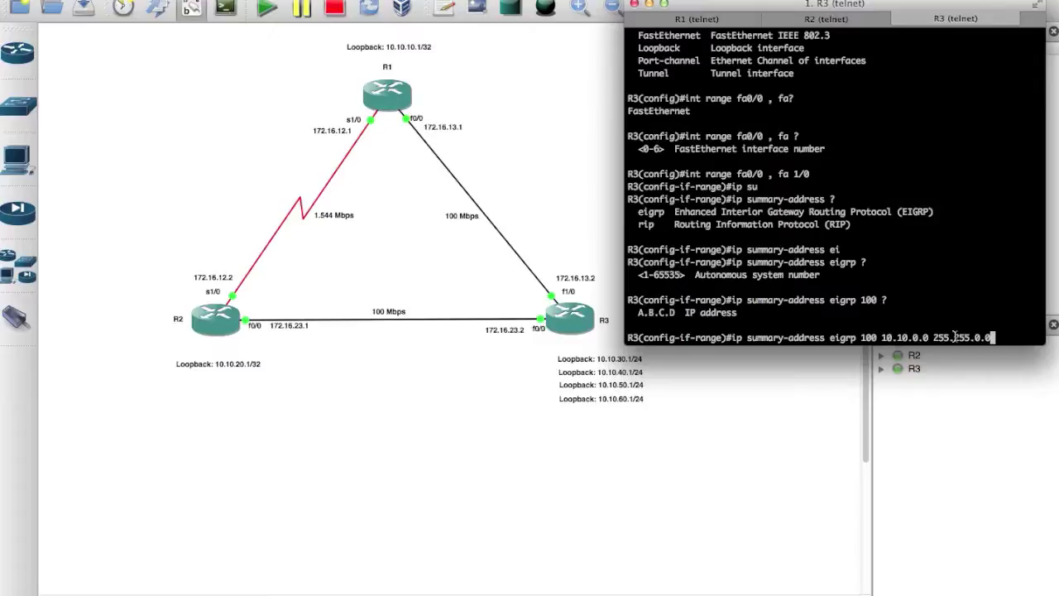
{"action": "key", "text": "Return"}
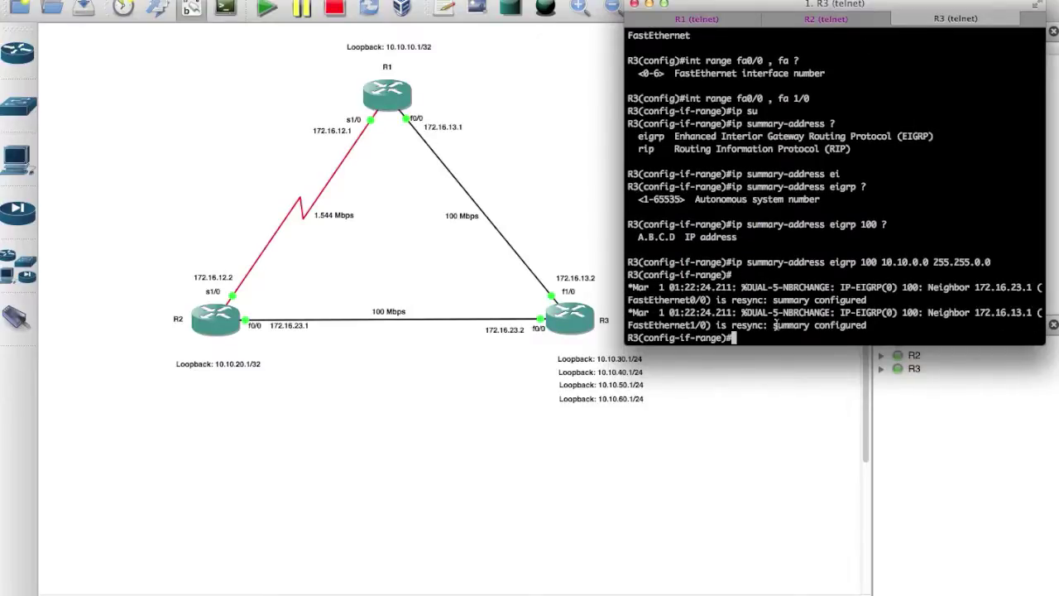
{"action": "left_click_drag", "start_coordinate": [865, 325], "coordinate": [679, 299]}
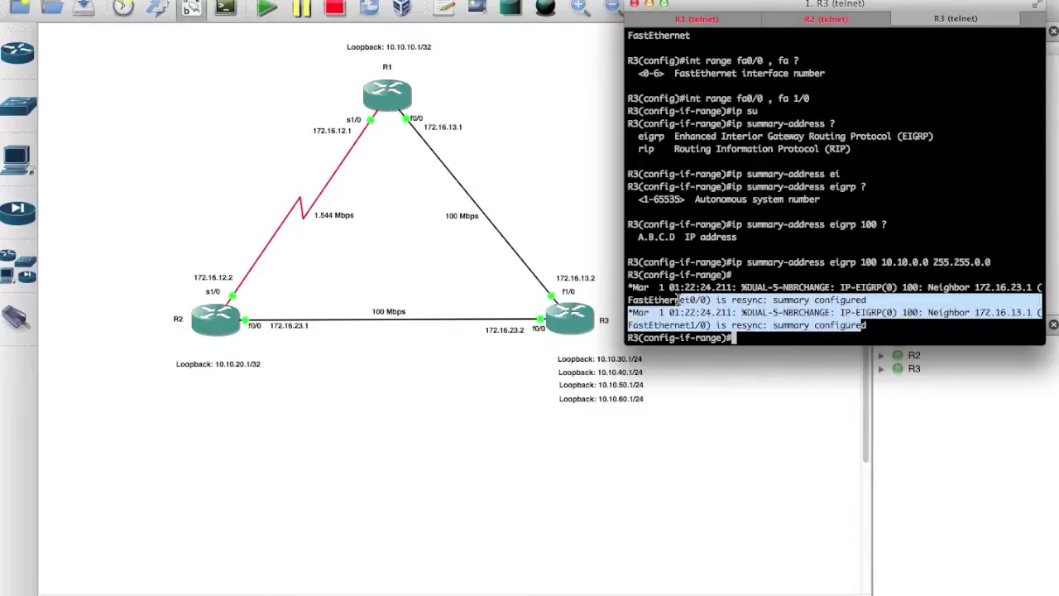
{"action": "left_click_drag", "start_coordinate": [768, 299], "coordinate": [729, 299]}
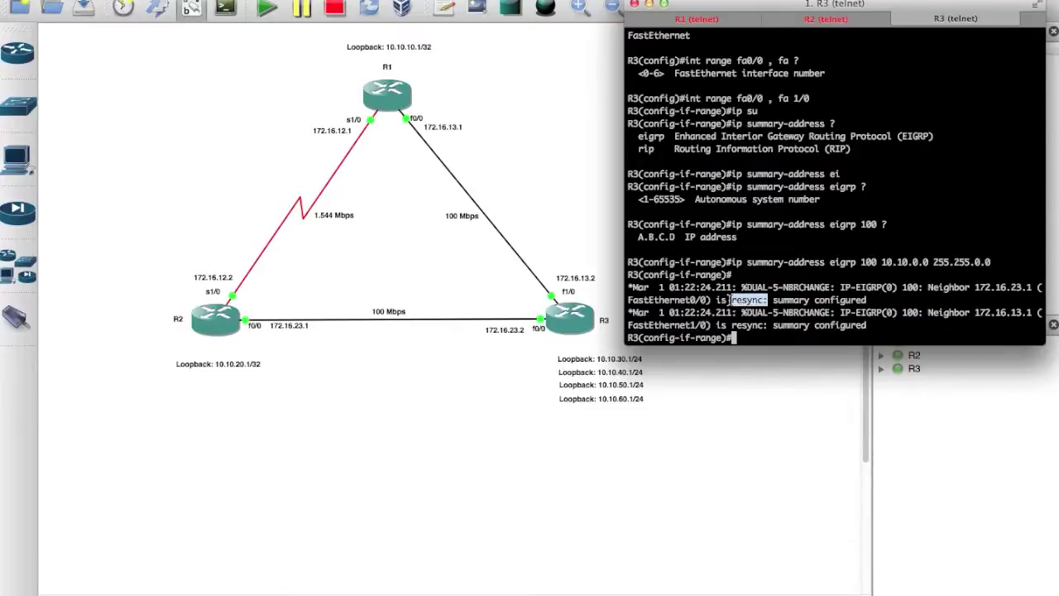
{"action": "left_click", "coordinate": [695, 23]}
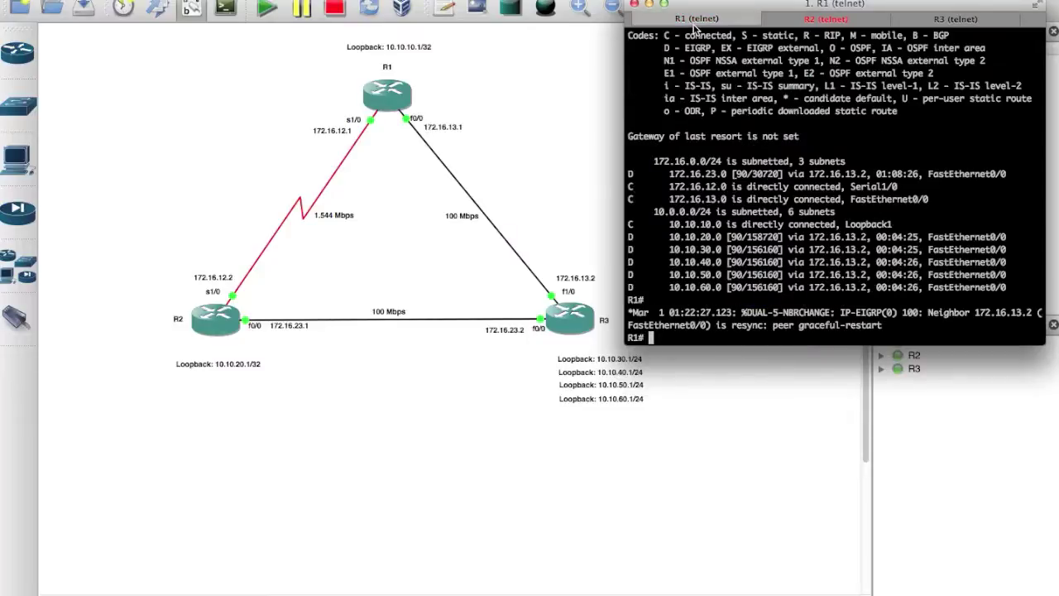
Step: On R1, confirm the 10.10.0.0/16 route via 172.16.13.2 and ping 10.10.50.1 successfully
{"action": "double_click", "coordinate": [747, 327]}
{"action": "type", "text": "show ip route"}
{"action": "key", "text": "Return"}
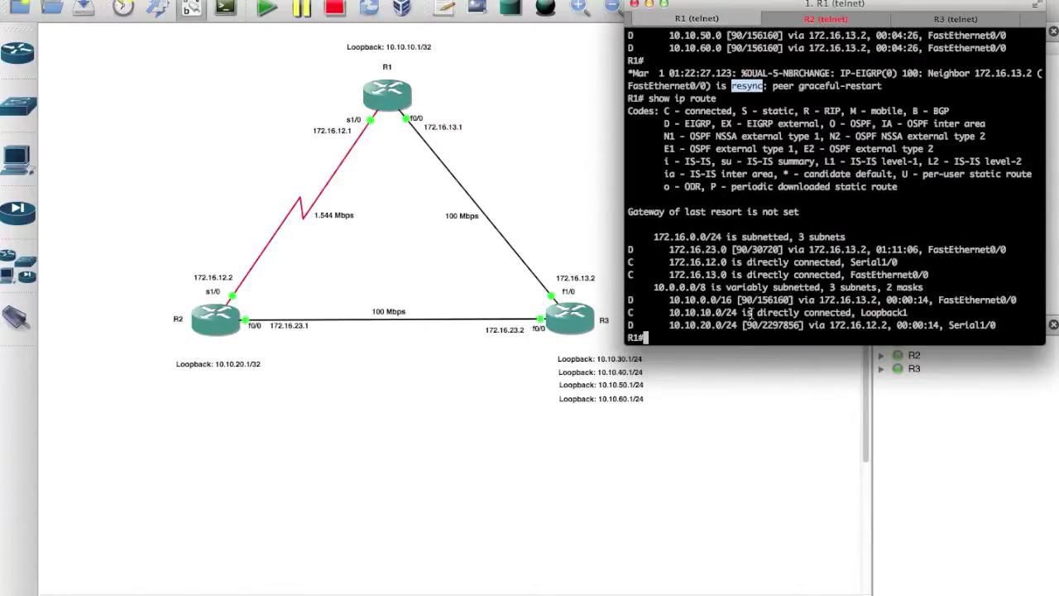
{"action": "left_click_drag", "start_coordinate": [1017, 302], "coordinate": [627, 300]}
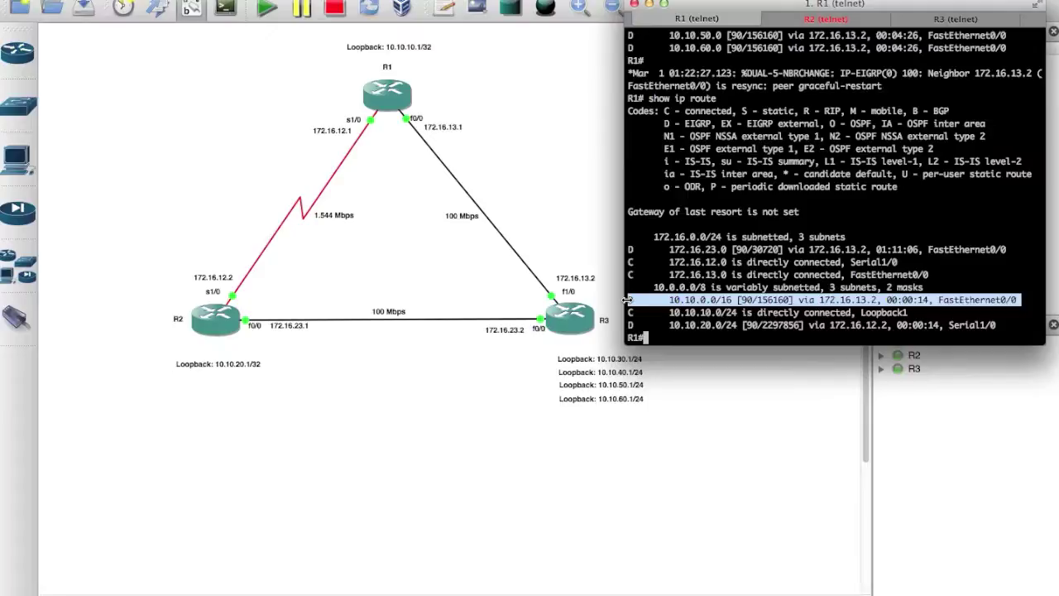
{"action": "type", "text": "ping 10.10.50.1"}
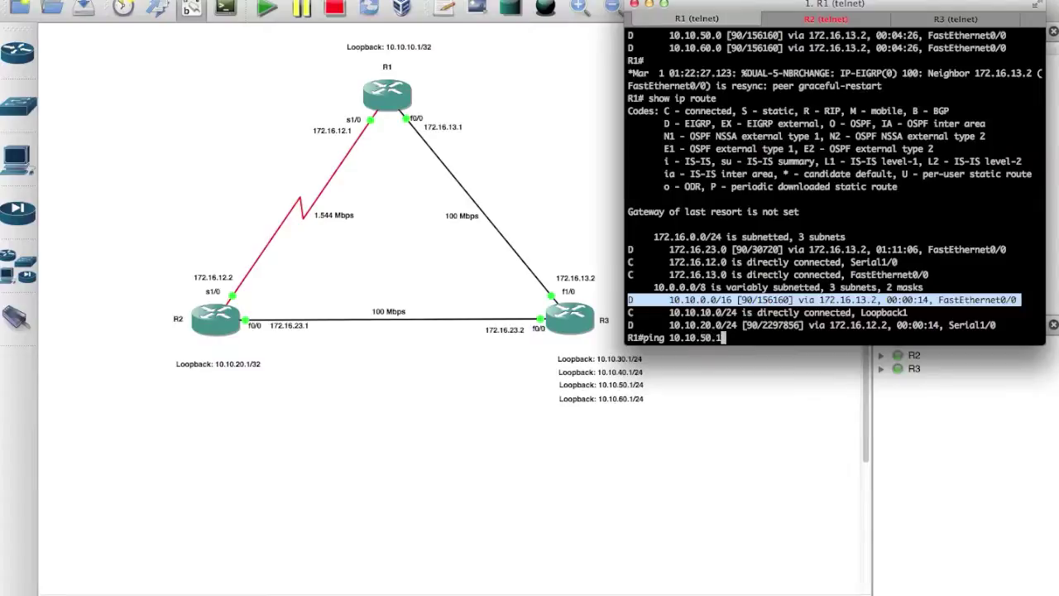
{"action": "key", "text": "Return"}
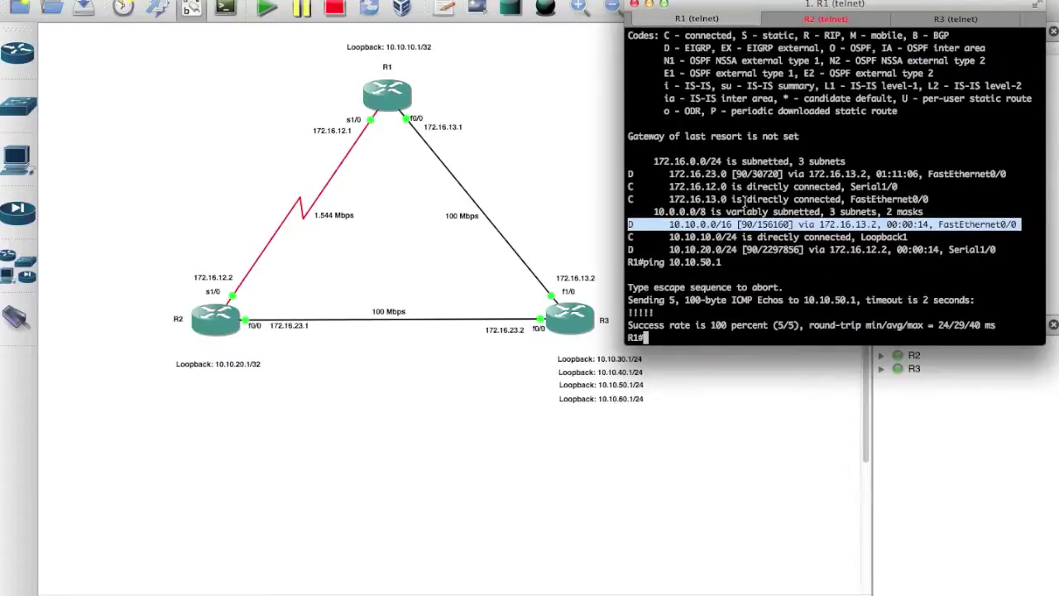
Step: On R2, confirm the 10.10.0.0/16 summary via 172.16.23.2 and ping 10.10.60.1 (5/5)
{"action": "left_click", "coordinate": [836, 22]}
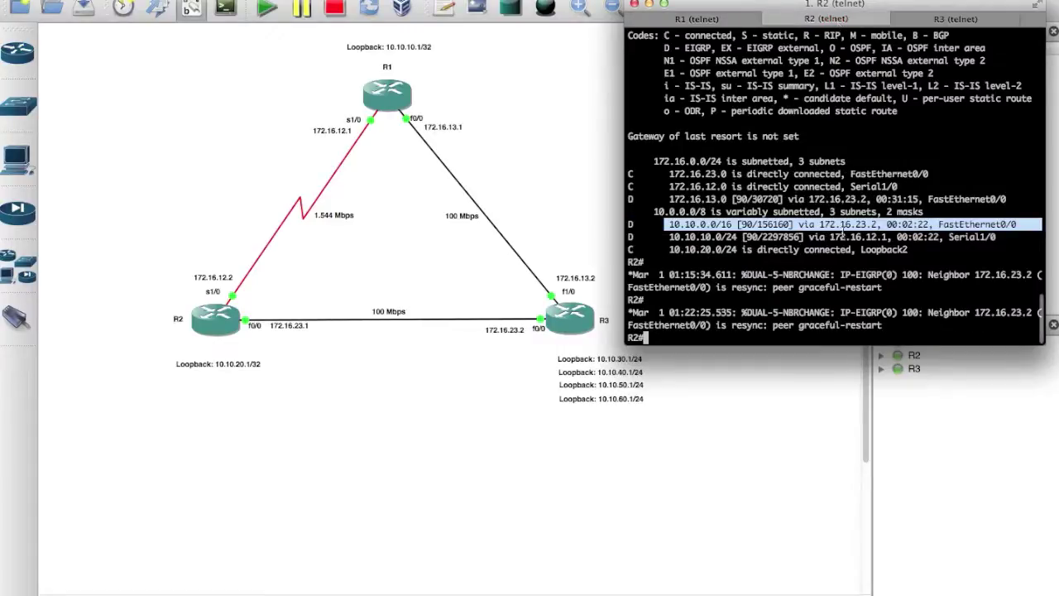
{"action": "left_click_drag", "start_coordinate": [891, 331], "coordinate": [646, 300]}
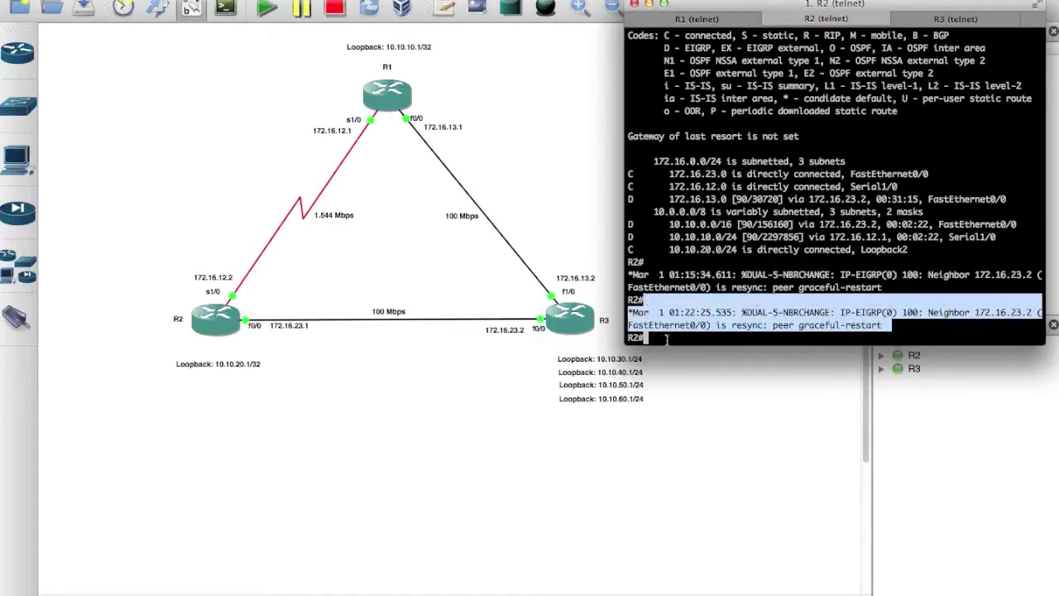
{"action": "left_click", "coordinate": [666, 339]}
{"action": "type", "text": "show ip toue"}
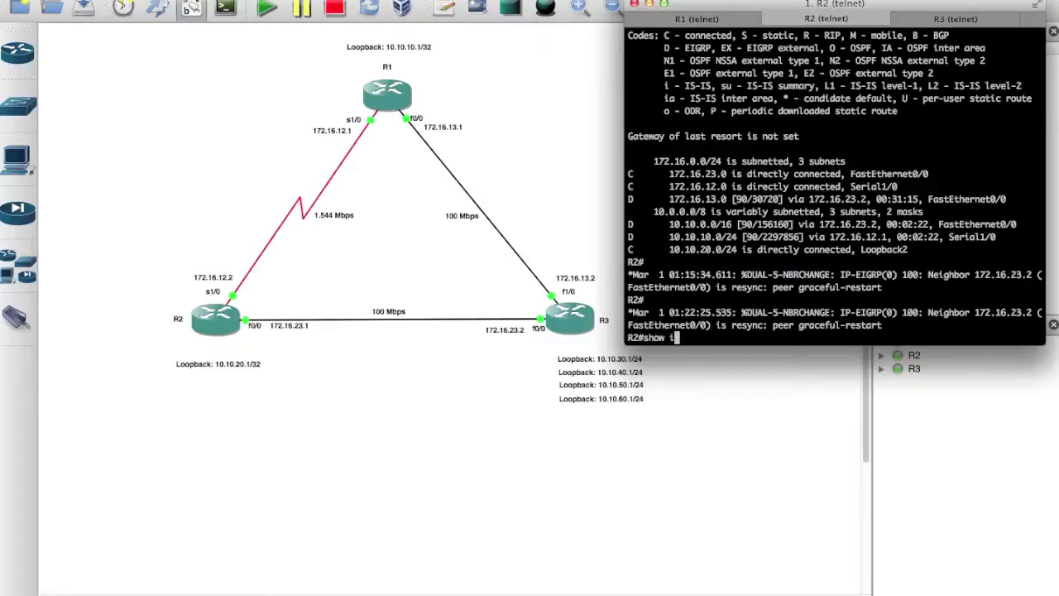
{"action": "key", "text": "BackSpace"}
{"action": "key", "text": "BackSpace"}
{"action": "key", "text": "BackSpace"}
{"action": "key", "text": "BackSpace"}
{"action": "type", "text": "route"}
{"action": "key", "text": "Return"}
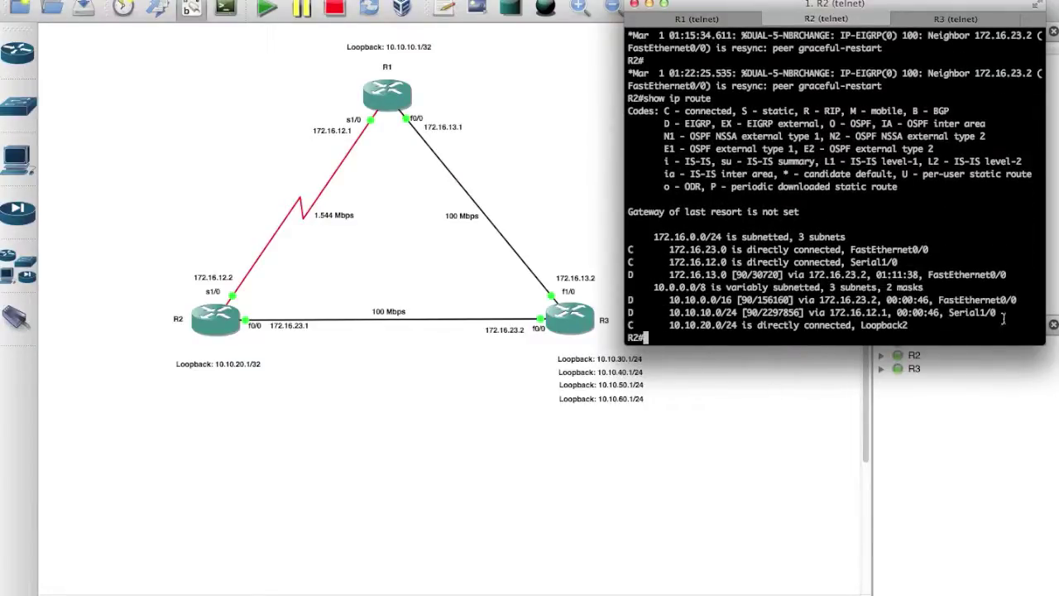
{"action": "left_click_drag", "start_coordinate": [1026, 301], "coordinate": [606, 300]}
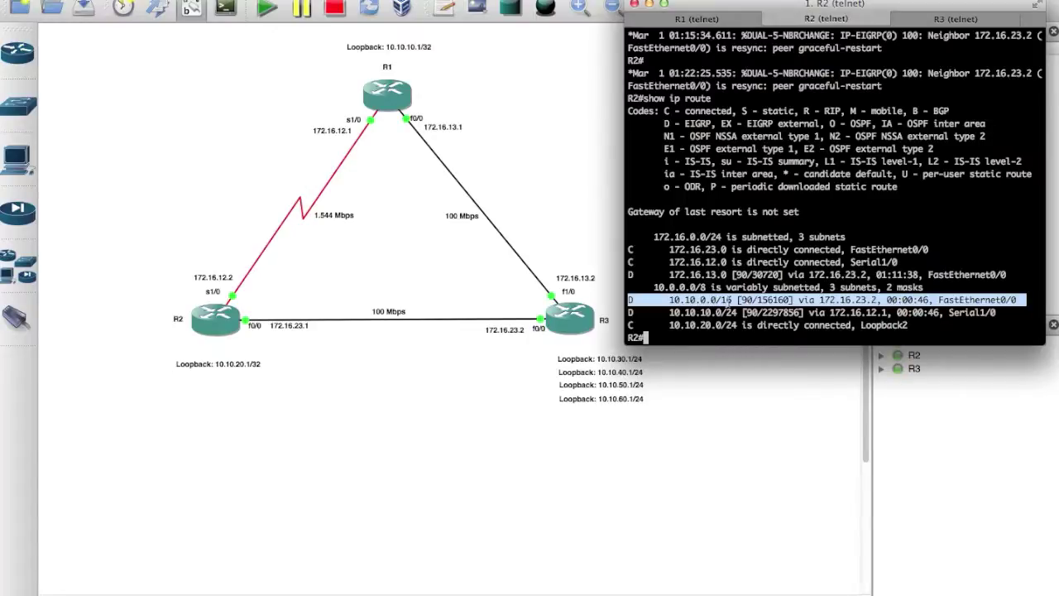
{"action": "type", "text": "ping 10.10.60.1"}
{"action": "key", "text": "Return"}
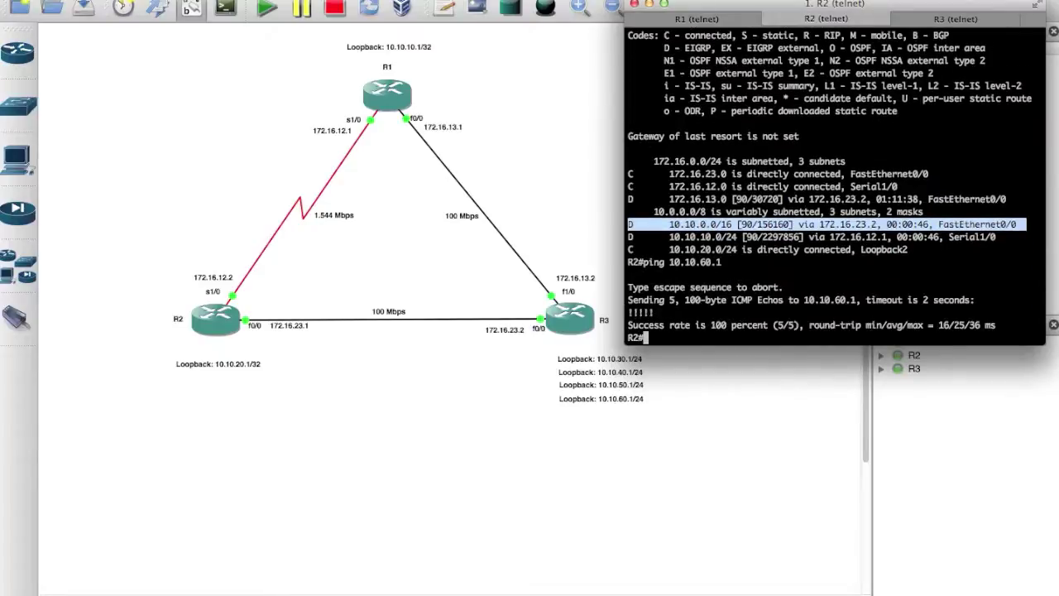
{"action": "left_click", "coordinate": [956, 23]}
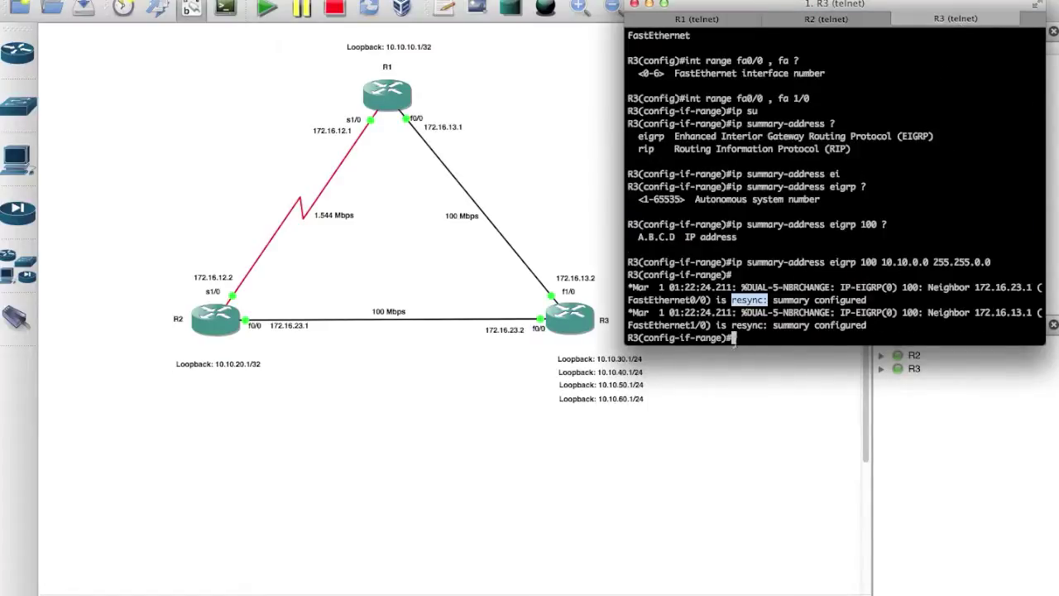
Step: Run do show ip route on R3 and inspect the 10.10.0.0/16 summary route to Null0
{"action": "left_click", "coordinate": [743, 338]}
{"action": "type", "text": "do "}
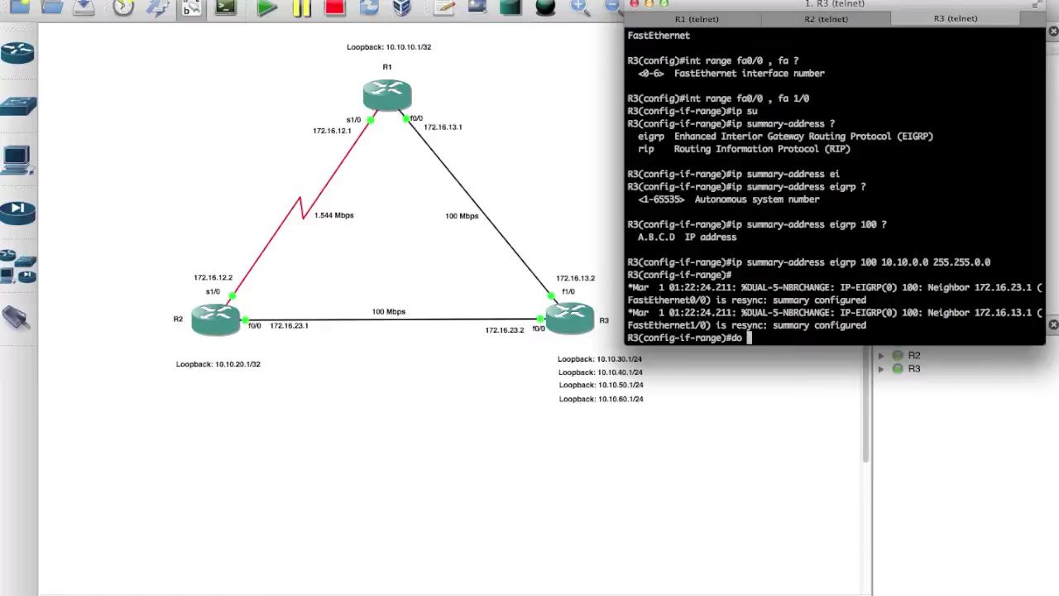
{"action": "type", "text": "show ip route"}
{"action": "key", "text": "Return"}
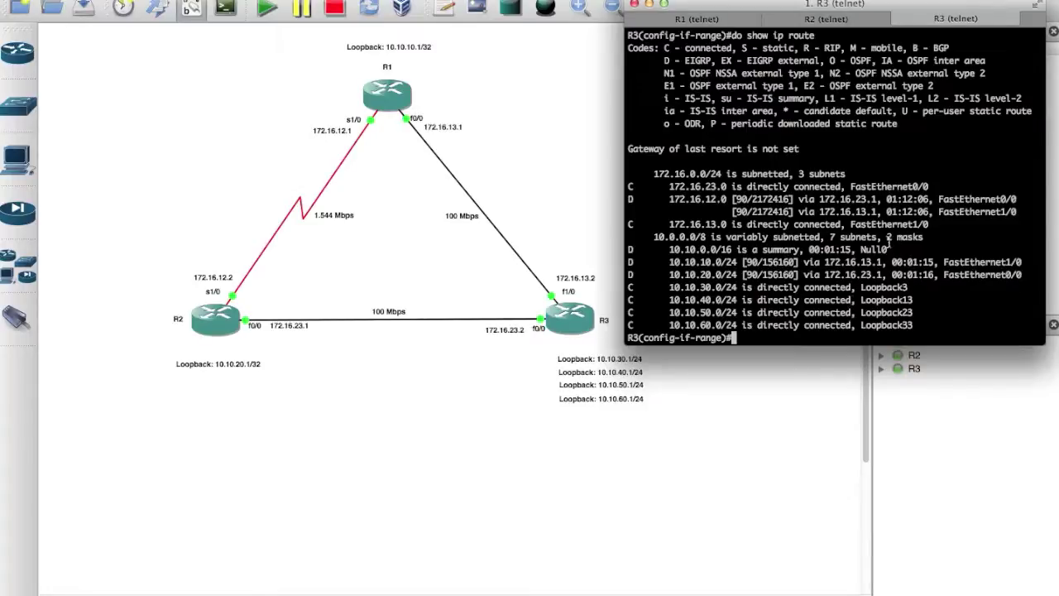
{"action": "left_click_drag", "start_coordinate": [889, 249], "coordinate": [623, 249]}
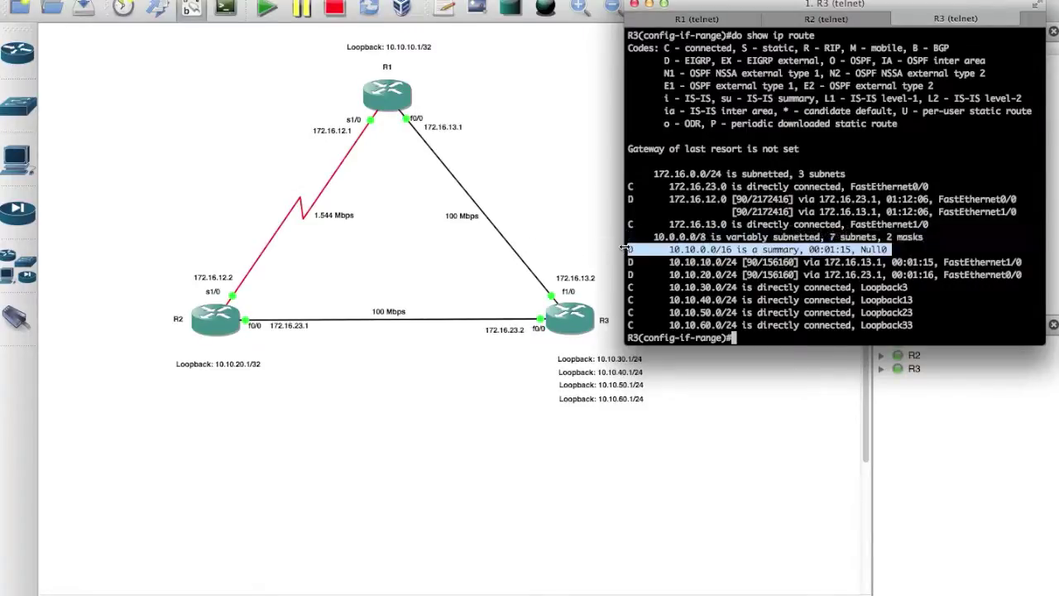
{"action": "left_click", "coordinate": [890, 245]}
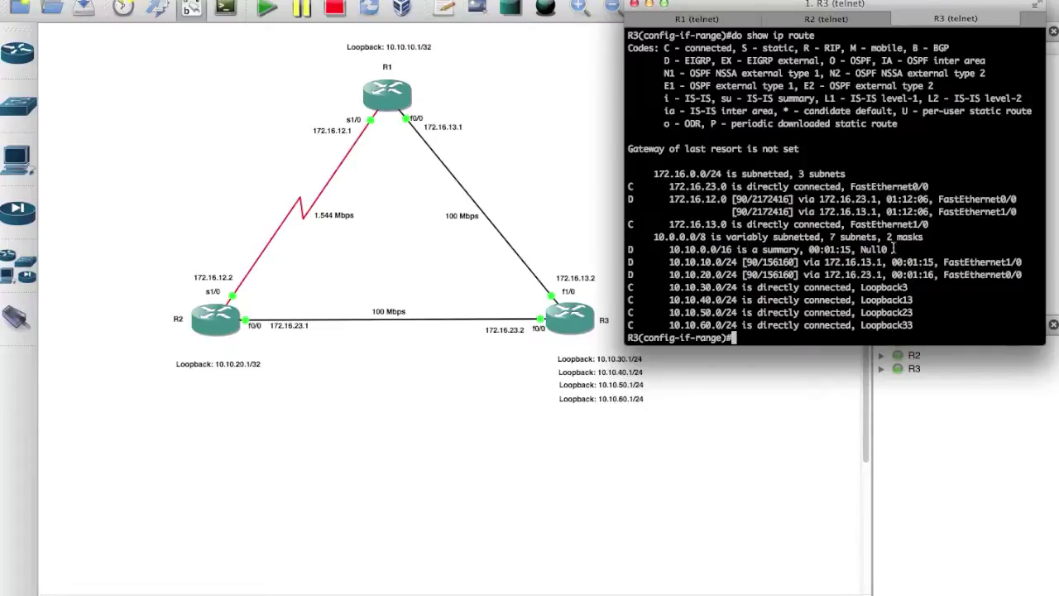
{"action": "left_click_drag", "start_coordinate": [891, 247], "coordinate": [859, 249]}
{"action": "left_click", "coordinate": [703, 249]}
{"action": "left_click", "coordinate": [675, 249]}
{"action": "left_click_drag", "start_coordinate": [674, 249], "coordinate": [735, 249]}
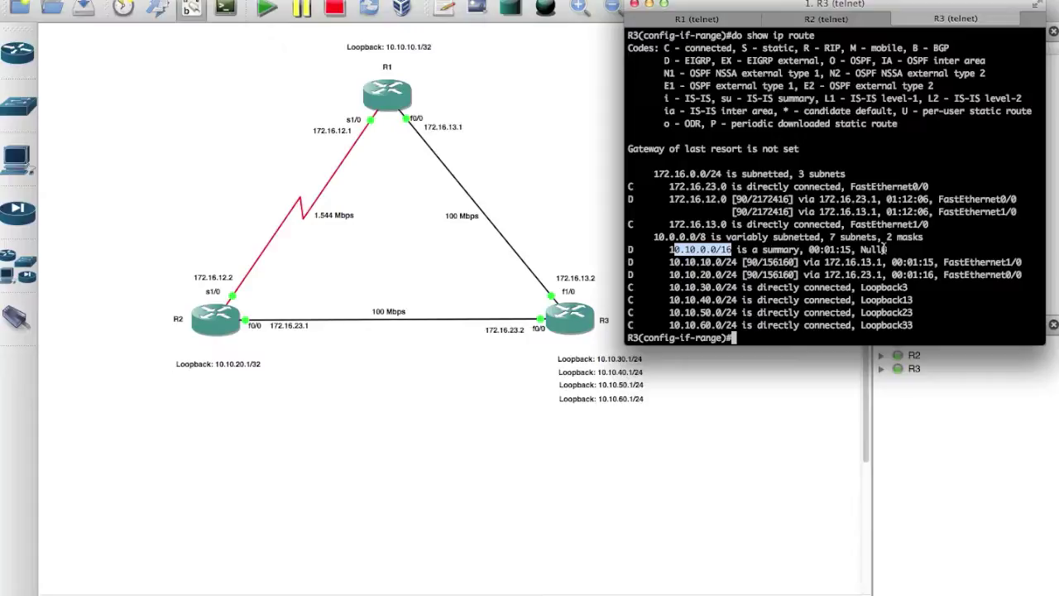
{"action": "left_click_drag", "start_coordinate": [887, 249], "coordinate": [626, 250]}
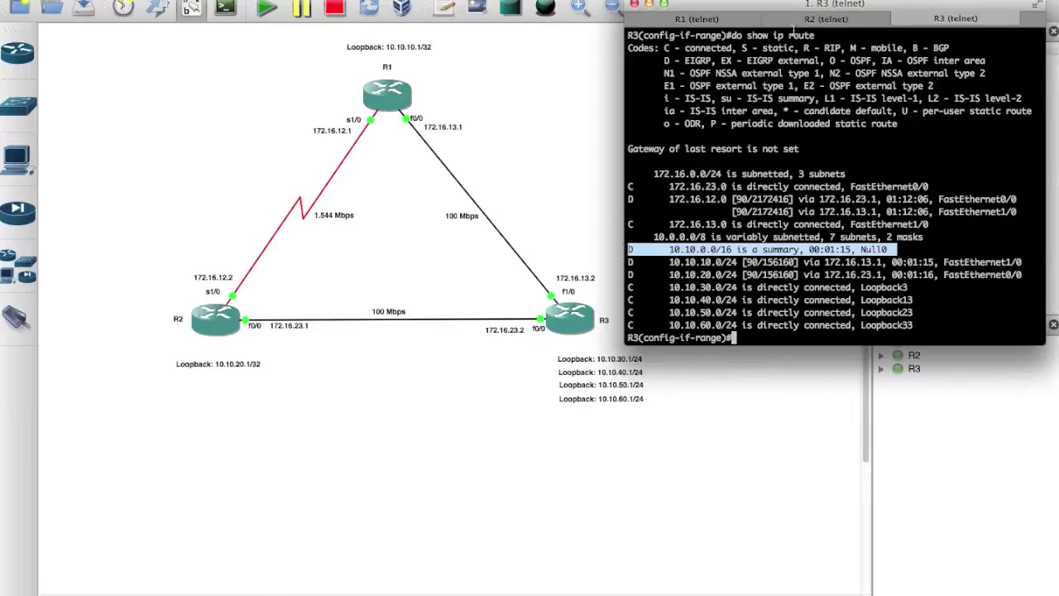
{"action": "left_click", "coordinate": [807, 20]}
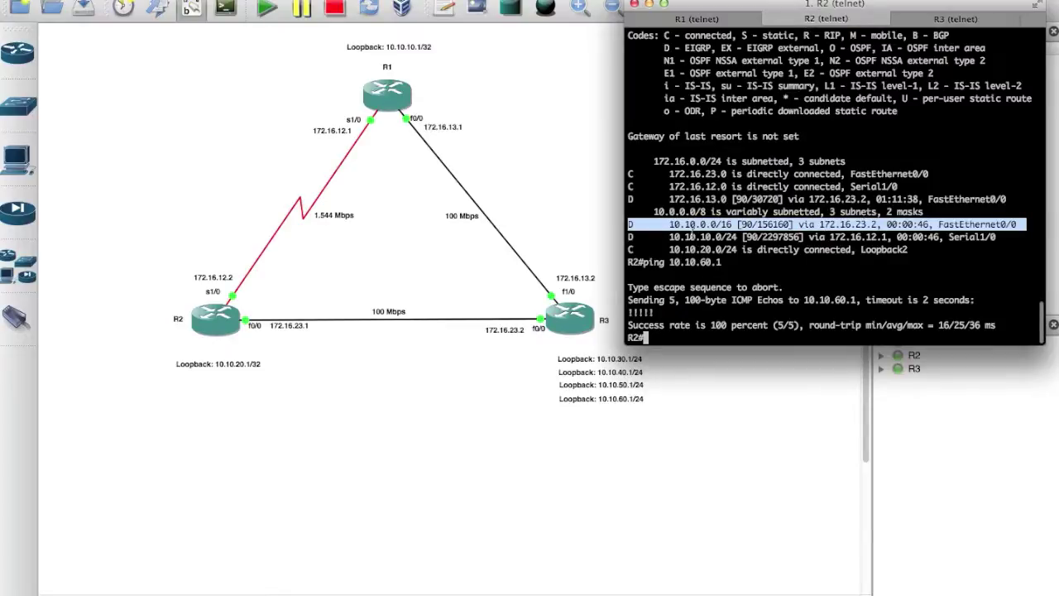
{"action": "left_click", "coordinate": [939, 25]}
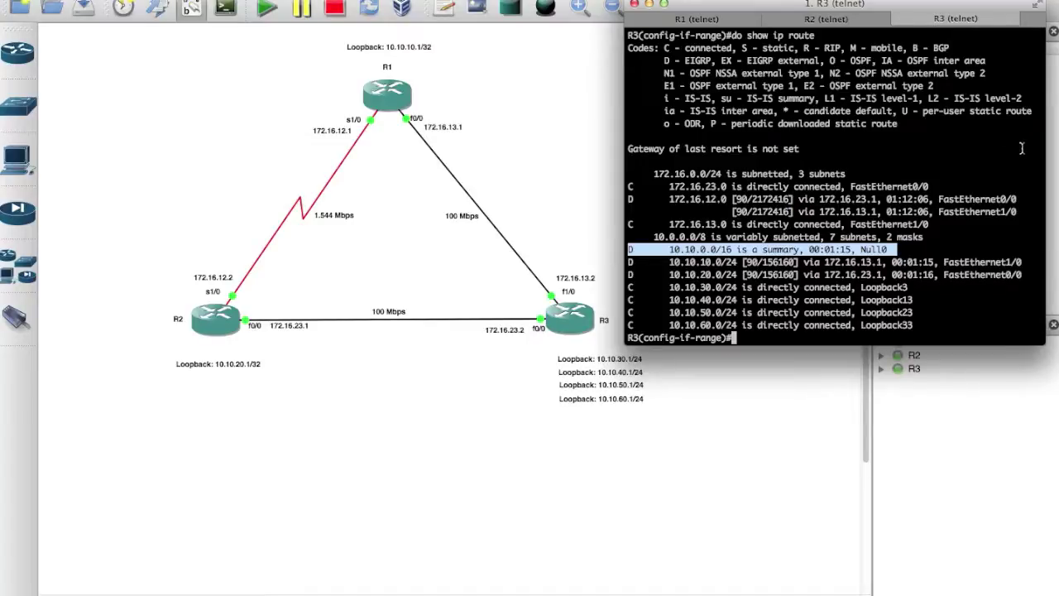
{"action": "left_click", "coordinate": [892, 240]}
{"action": "left_click_drag", "start_coordinate": [890, 239], "coordinate": [621, 249]}
{"action": "left_click", "coordinate": [751, 332]}
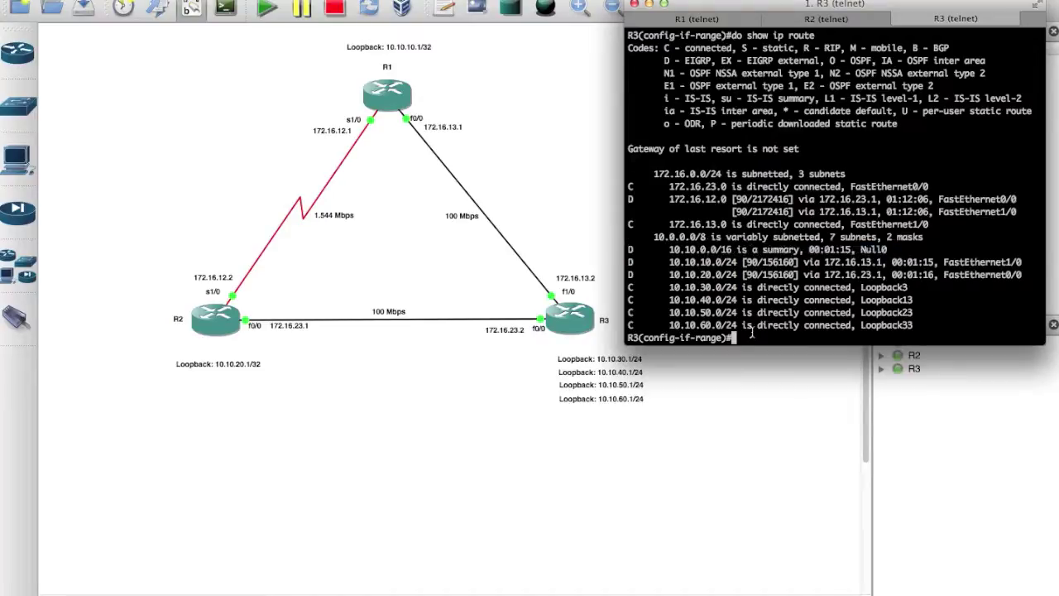
{"action": "left_click_drag", "start_coordinate": [735, 339], "coordinate": [645, 343]}
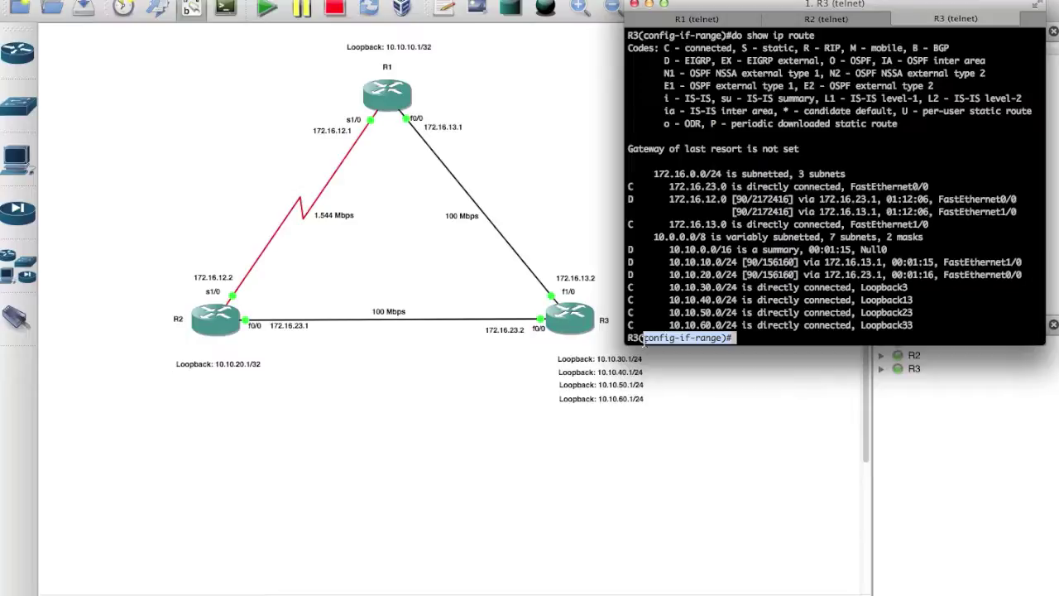
Step: Remove R3's summary with no ip summary-address eigrp 100 10.10.0.0 255.255.0.0
{"action": "type", "text": "ip summary-address eigrp 100 10.10.0.0 255.255.0.0"}
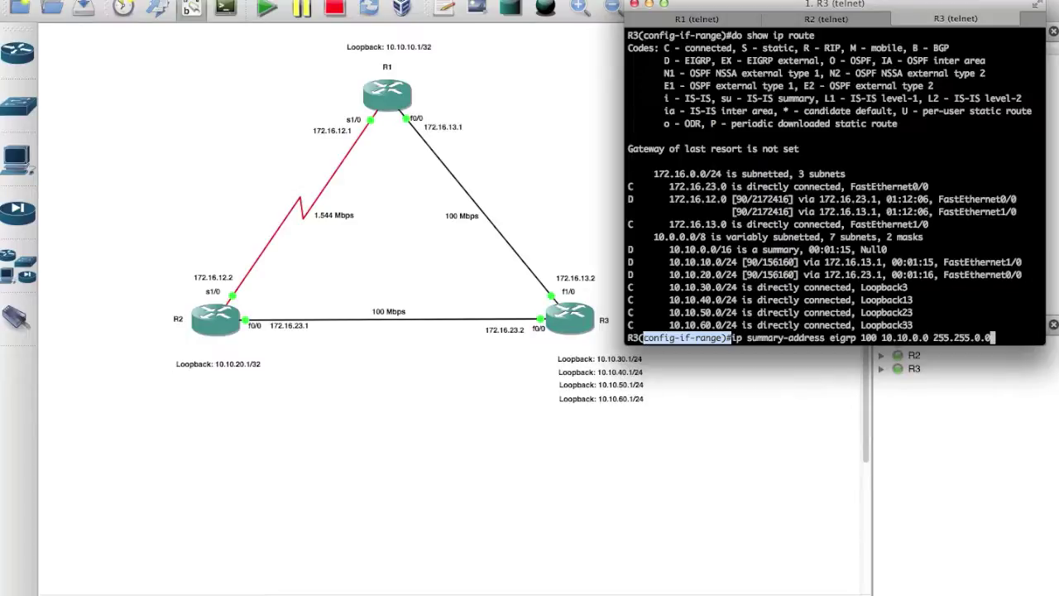
{"action": "key", "text": "Left"}
{"action": "key", "text": "Left"}
{"action": "key", "text": "Left"}
{"action": "key", "text": "Left"}
{"action": "key", "text": "Left"}
{"action": "key", "text": "Left"}
{"action": "key", "text": "Left"}
{"action": "key", "text": "Left"}
{"action": "key", "text": "Left"}
{"action": "key", "text": "Left"}
{"action": "key", "text": "Left"}
{"action": "key", "text": "Left"}
{"action": "key", "text": "Left"}
{"action": "key", "text": "Left"}
{"action": "key", "text": "Left"}
{"action": "key", "text": "Left"}
{"action": "key", "text": "Left"}
{"action": "key", "text": "Left"}
{"action": "key", "text": "Left"}
{"action": "key", "text": "Left"}
{"action": "key", "text": "Left"}
{"action": "key", "text": "Left"}
{"action": "key", "text": "Left"}
{"action": "key", "text": "Left"}
{"action": "key", "text": "Left"}
{"action": "key", "text": "Left"}
{"action": "key", "text": "Left"}
{"action": "key", "text": "Left"}
{"action": "key", "text": "Left"}
{"action": "key", "text": "Left"}
{"action": "key", "text": "Left"}
{"action": "key", "text": "Left"}
{"action": "key", "text": "Left"}
{"action": "key", "text": "Left"}
{"action": "key", "text": "Left"}
{"action": "key", "text": "Left"}
{"action": "key", "text": "Left"}
{"action": "key", "text": "Left"}
{"action": "key", "text": "Left"}
{"action": "key", "text": "Left"}
{"action": "key", "text": "Left"}
{"action": "key", "text": "Left"}
{"action": "key", "text": "Left"}
{"action": "key", "text": "Left"}
{"action": "key", "text": "Left"}
{"action": "key", "text": "Left"}
{"action": "type", "text": "no"}
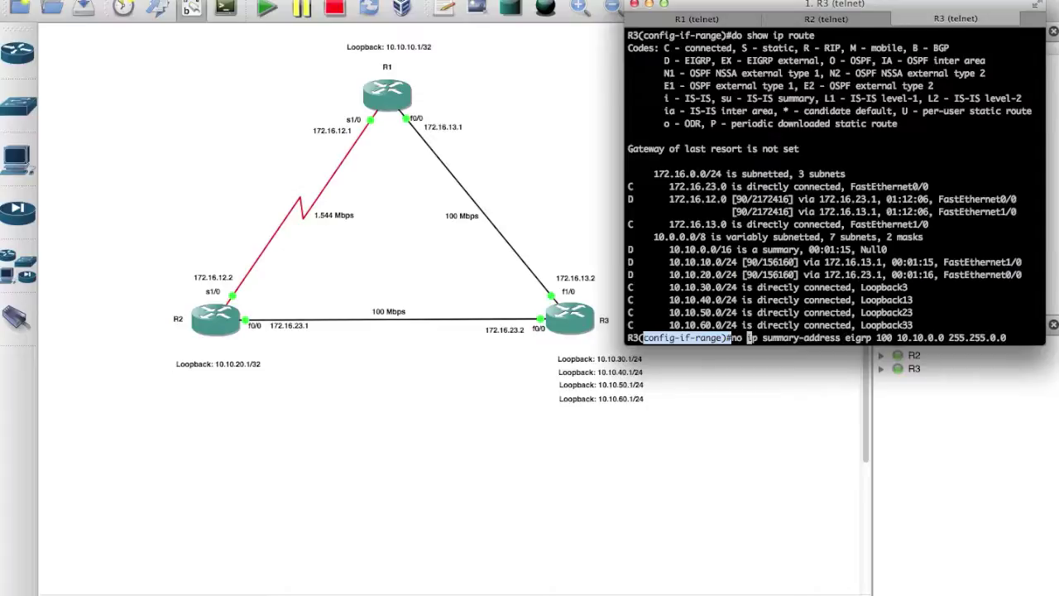
{"action": "key", "text": "Return"}
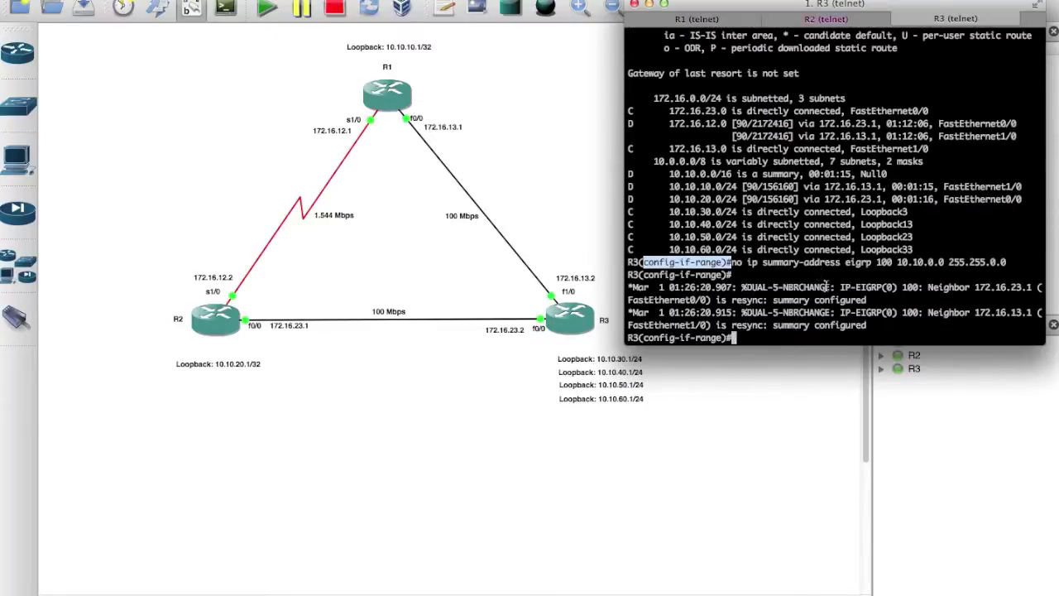
Step: On R2, display the routing table showing R3's individual 10.10.x.0 routes
{"action": "left_click", "coordinate": [801, 22]}
{"action": "type", "text": "sh"}
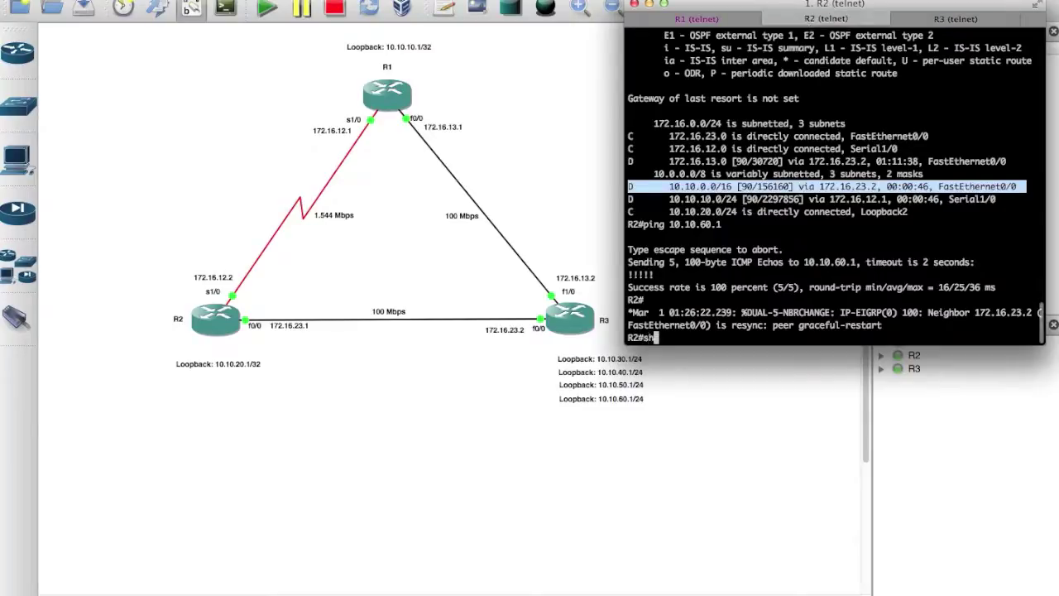
{"action": "type", "text": "ow ip route"}
{"action": "key", "text": "Return"}
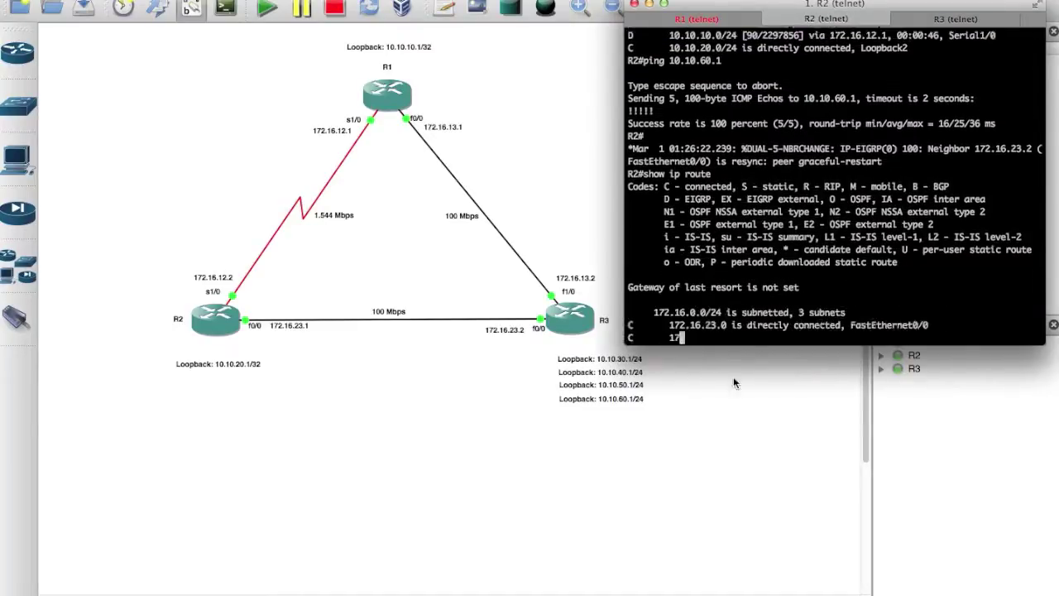
{"action": "left_click_drag", "start_coordinate": [781, 325], "coordinate": [628, 278]}
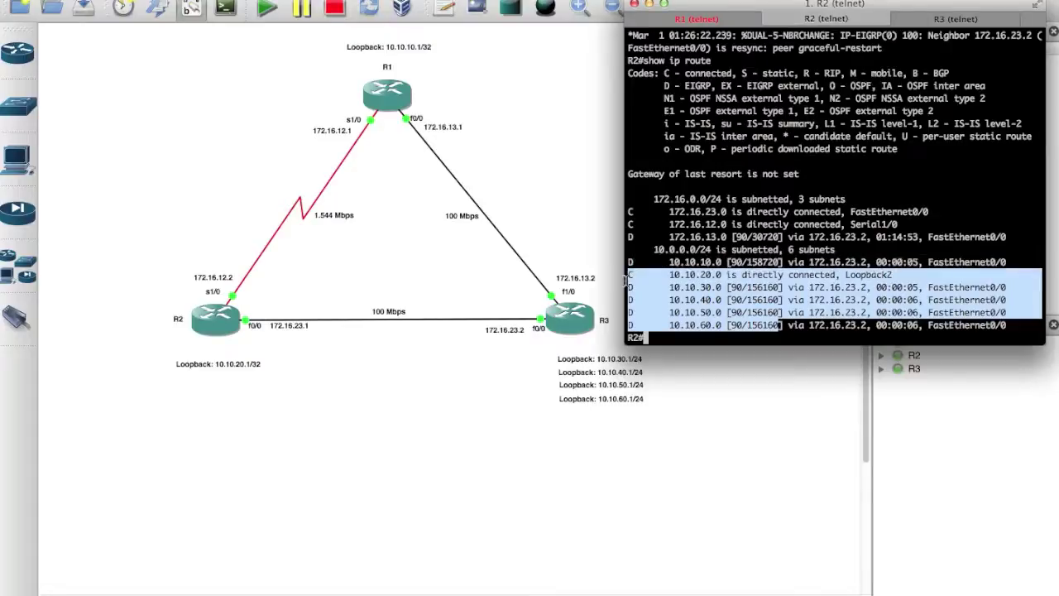
{"action": "left_click", "coordinate": [971, 23]}
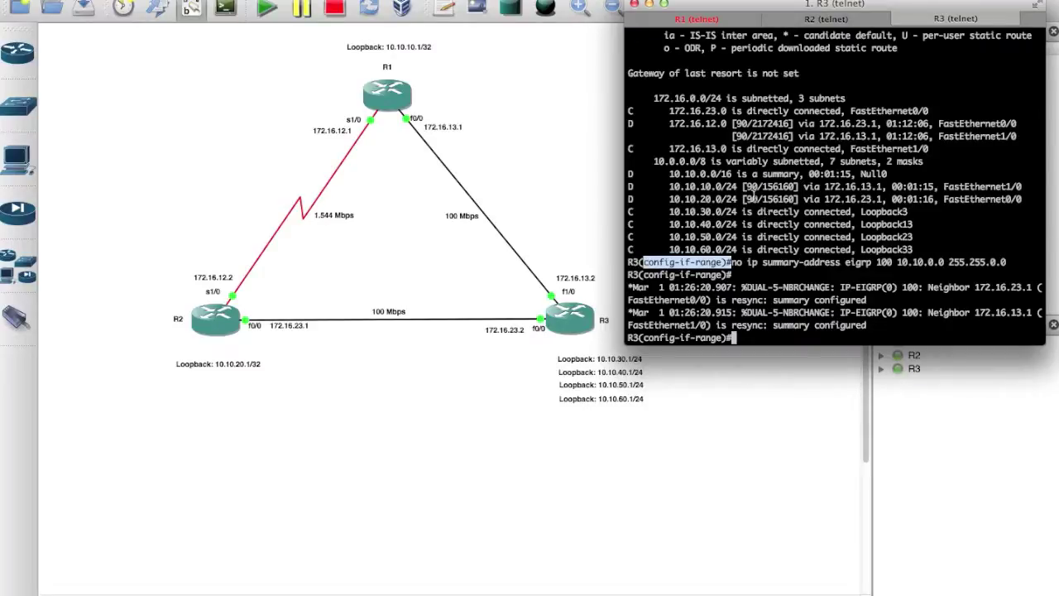
Step: Review R3's earlier routing table: the 10.10.0.0/16 summary to Null0 and connected loopbacks
{"action": "mouse_move", "coordinate": [754, 187]}
{"action": "left_mouse_down"}
{"action": "mouse_move", "coordinate": [749, 198]}
{"action": "mouse_move", "coordinate": [745, 184]}
{"action": "left_mouse_up"}
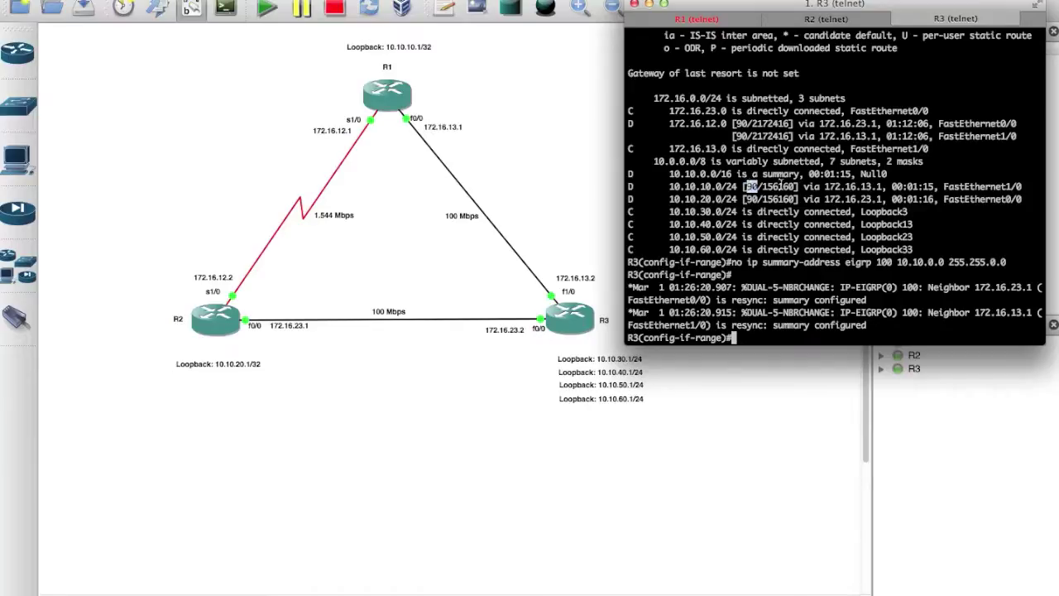
{"action": "left_click_drag", "start_coordinate": [888, 174], "coordinate": [662, 174]}
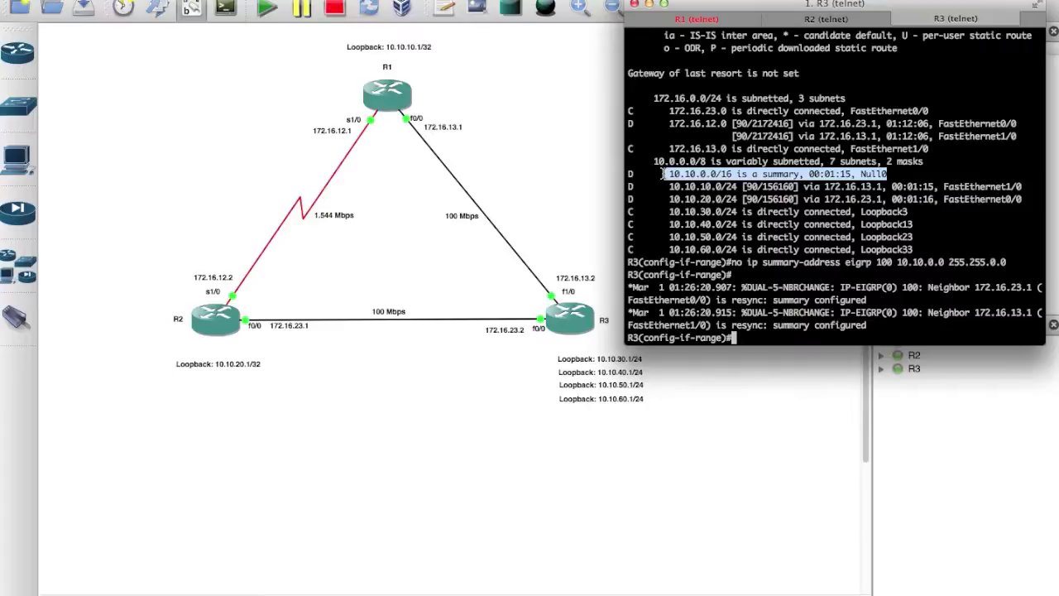
{"action": "left_click_drag", "start_coordinate": [916, 240], "coordinate": [625, 238]}
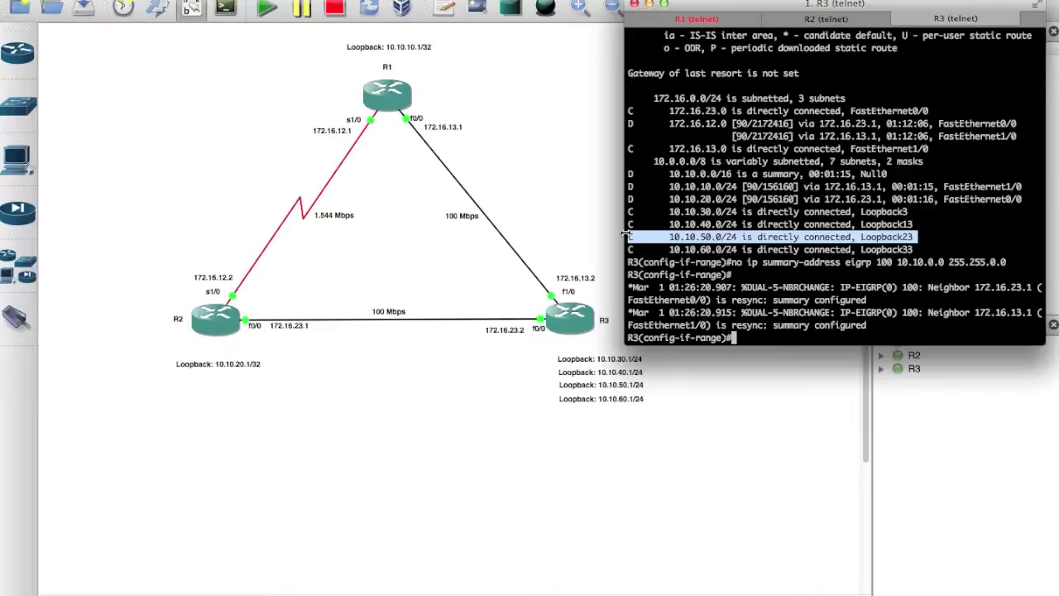
{"action": "left_click", "coordinate": [915, 248]}
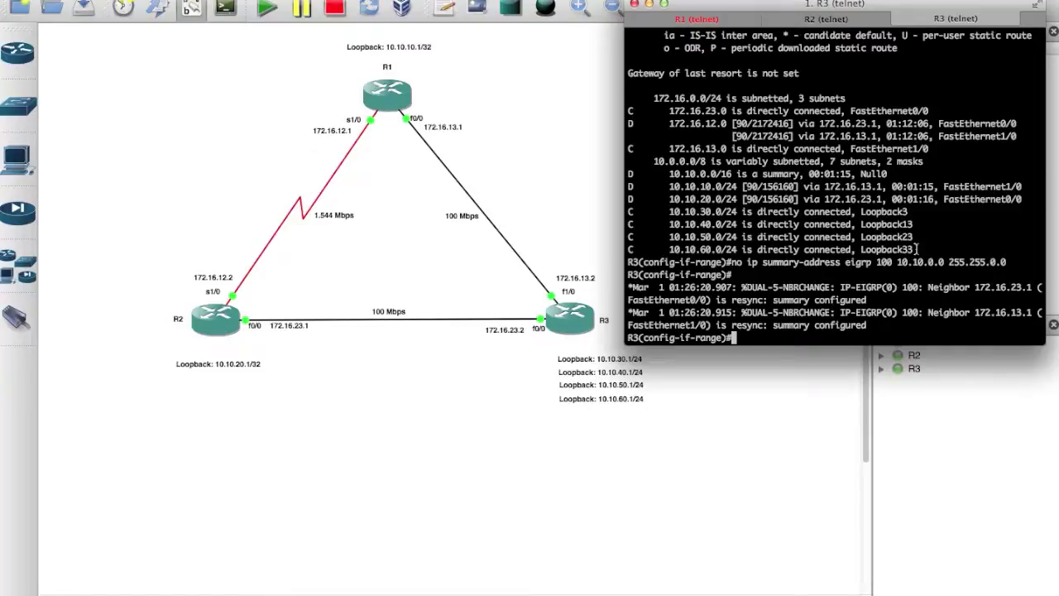
{"action": "left_click_drag", "start_coordinate": [916, 248], "coordinate": [613, 100]}
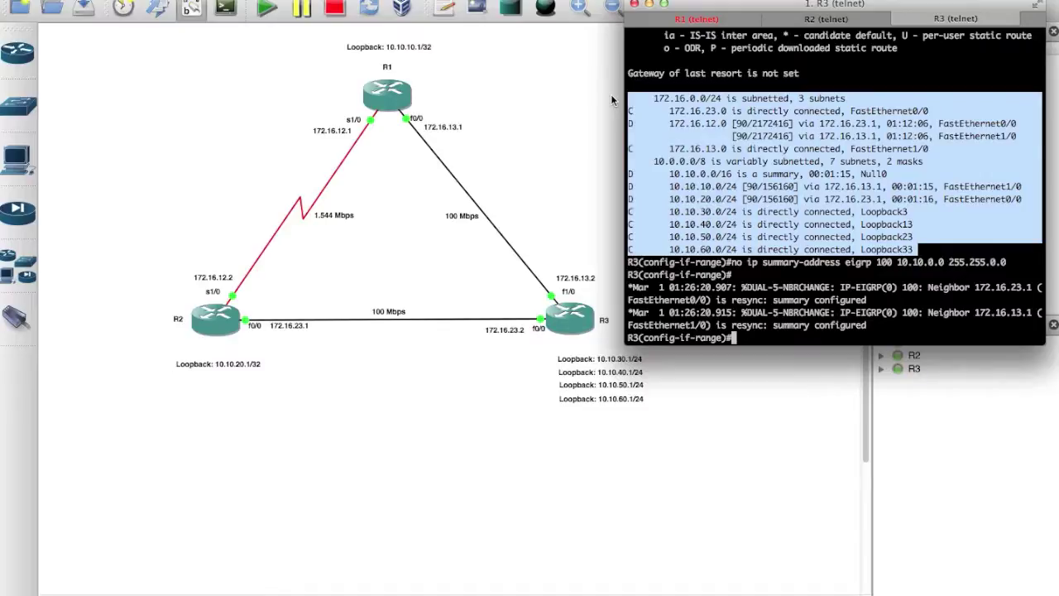
Step: Re-enter ip summary-address eigrp 100 10.10.0.0 255.255.0.0 with distance 255 and note neighbour resync
{"action": "left_click_drag", "start_coordinate": [893, 174], "coordinate": [652, 174]}
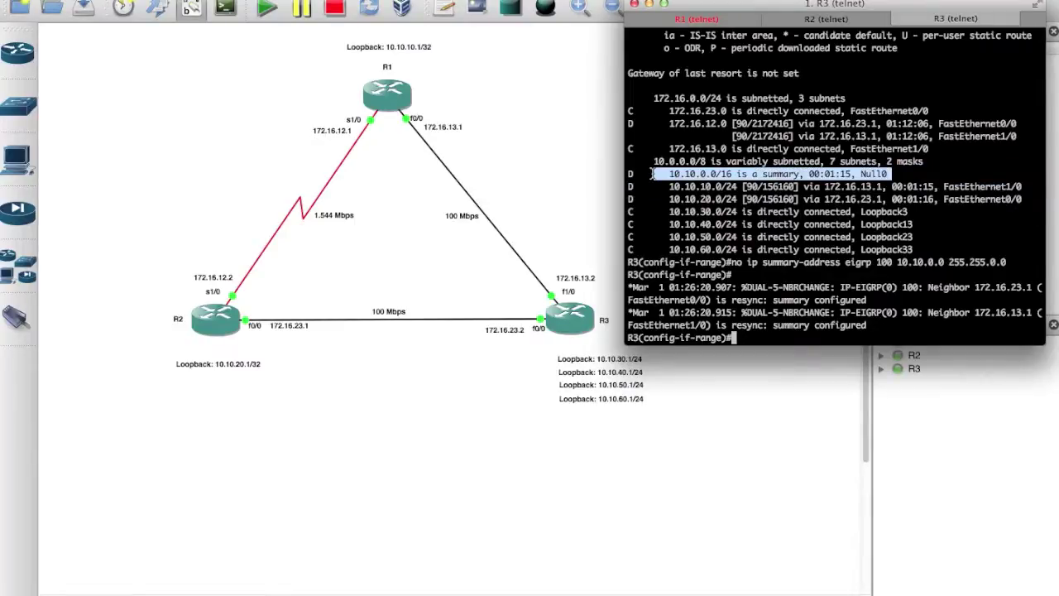
{"action": "key", "text": "Up"}
{"action": "key", "text": "Up"}
{"action": "key", "text": "Up"}
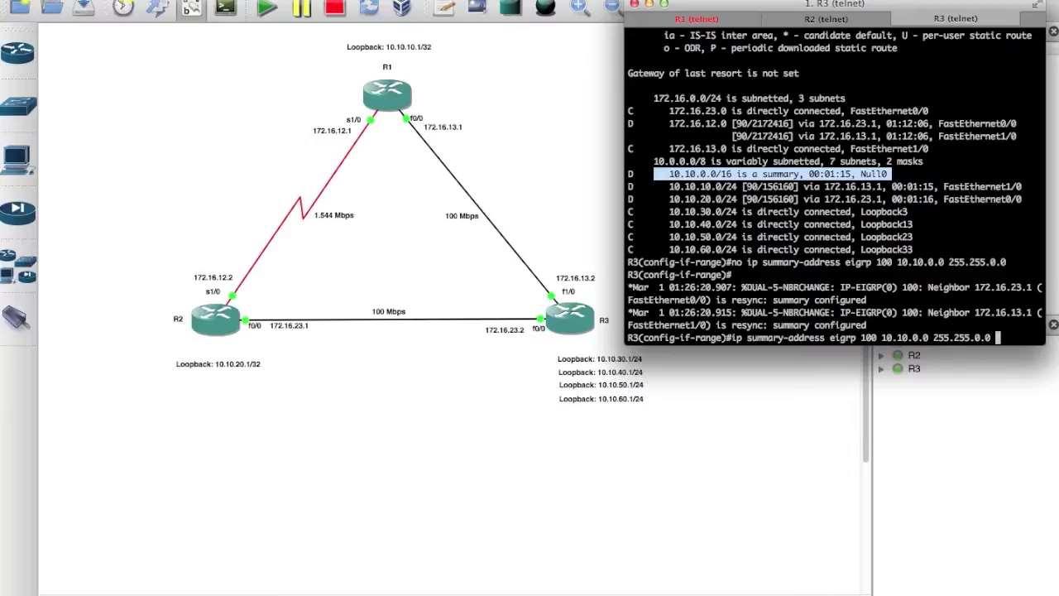
{"action": "type", "text": "255"}
{"action": "key", "text": "Return"}
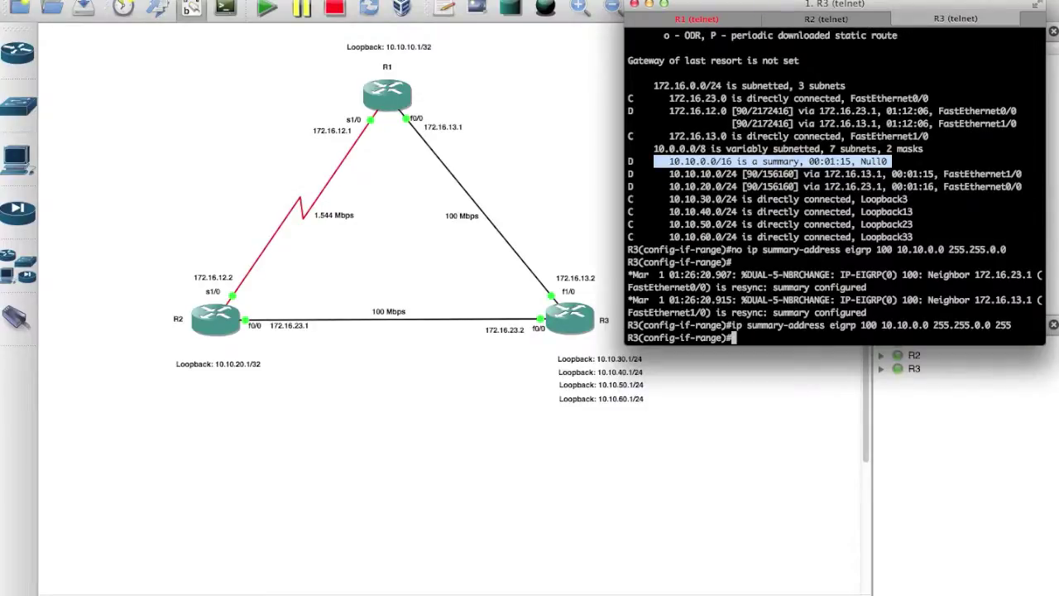
{"action": "left_click_drag", "start_coordinate": [762, 325], "coordinate": [715, 326]}
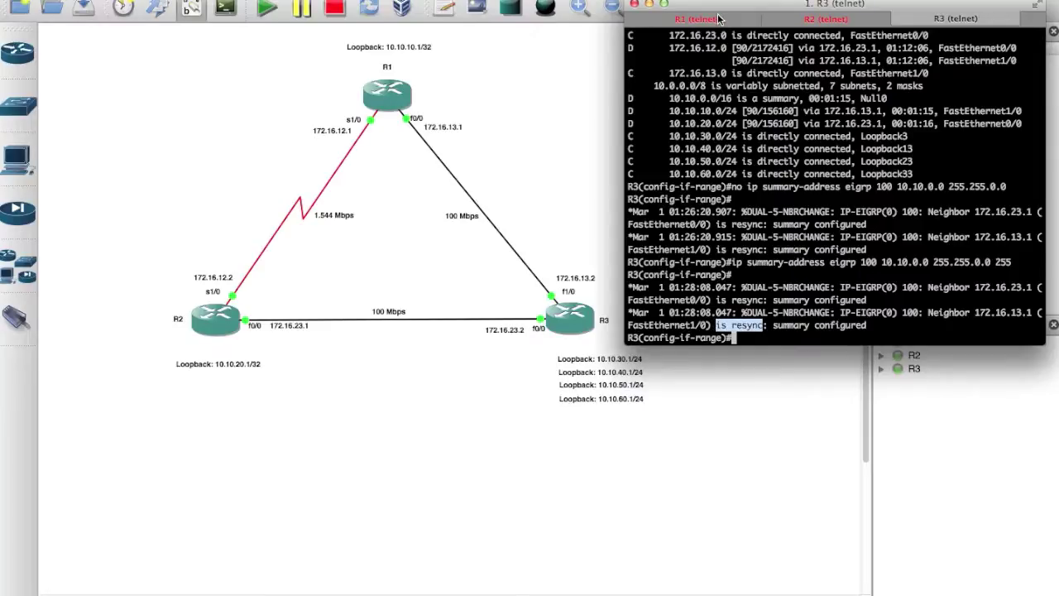
Step: Display R3's routing table and EIGRP topology table, highlighting the 10.10.0.0/16 summary via Null0
{"action": "type", "text": "do show ip route"}
{"action": "key", "text": "Return"}
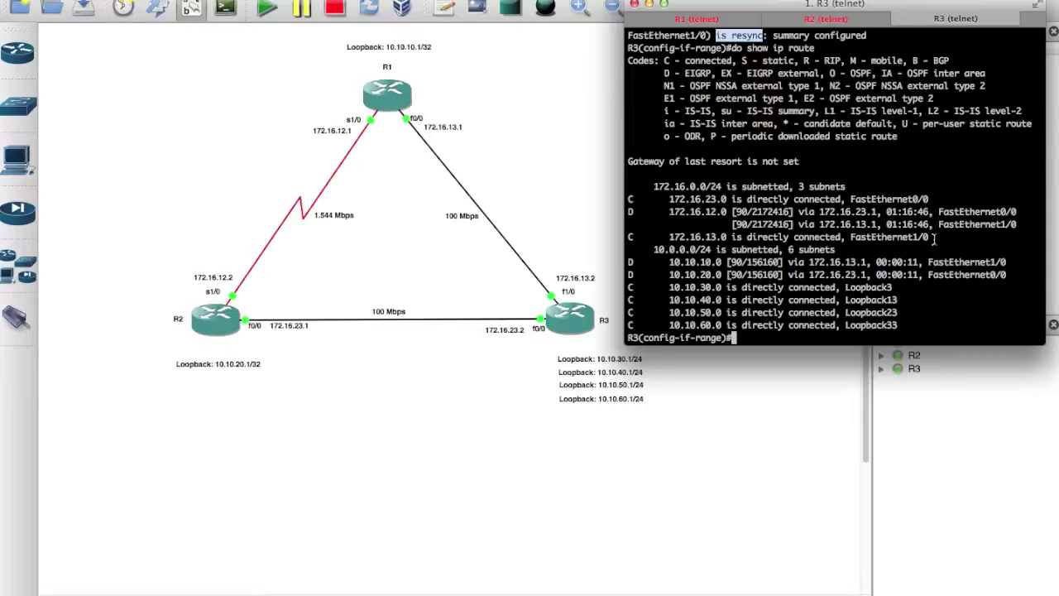
{"action": "type", "text": "do show ip eigrp"}
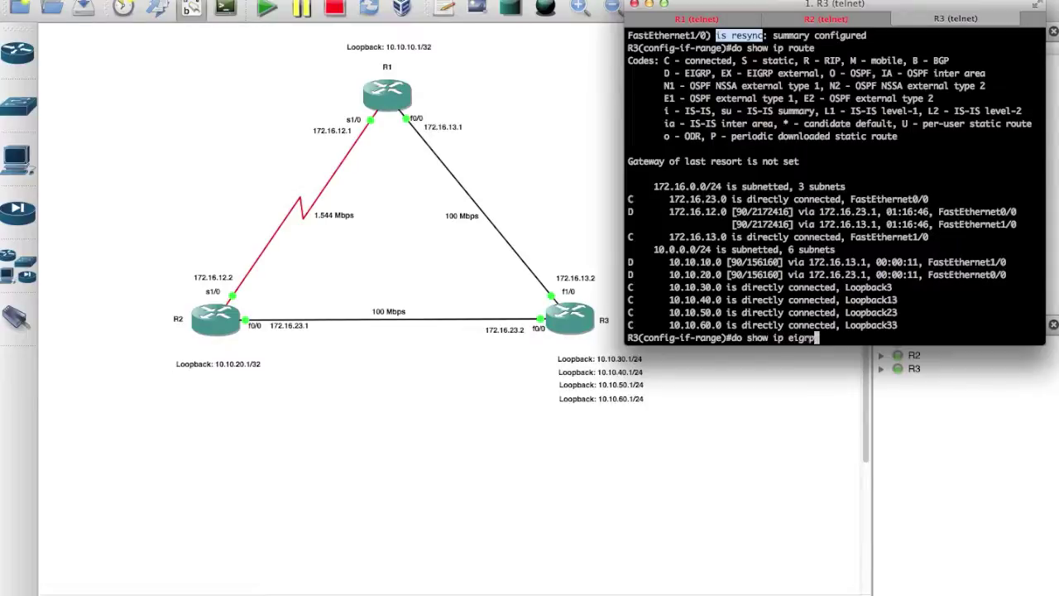
{"action": "type", "text": " top"}
{"action": "key", "text": "Return"}
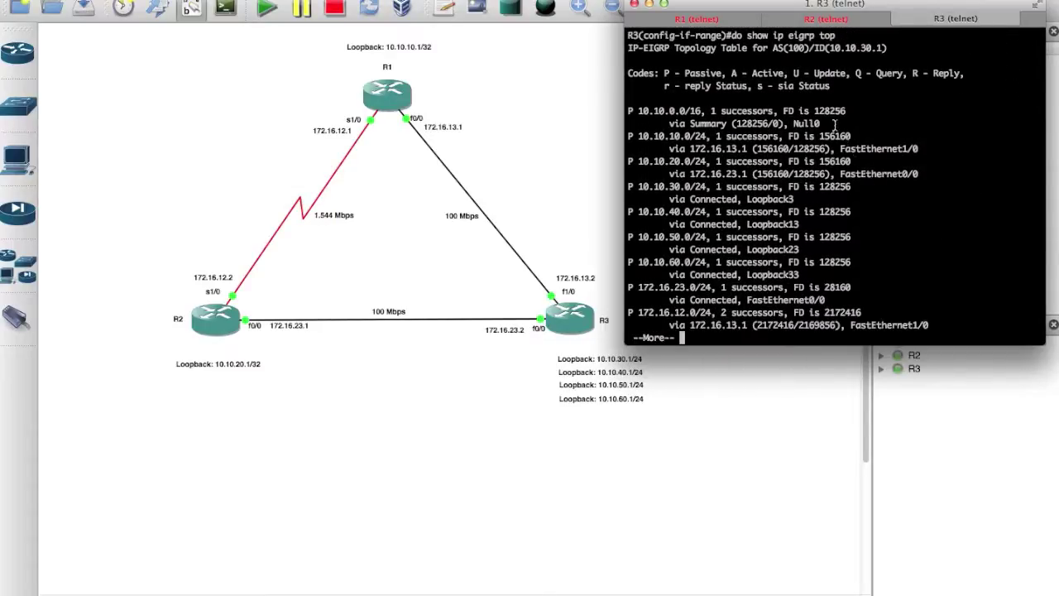
{"action": "left_click_drag", "start_coordinate": [835, 125], "coordinate": [627, 110]}
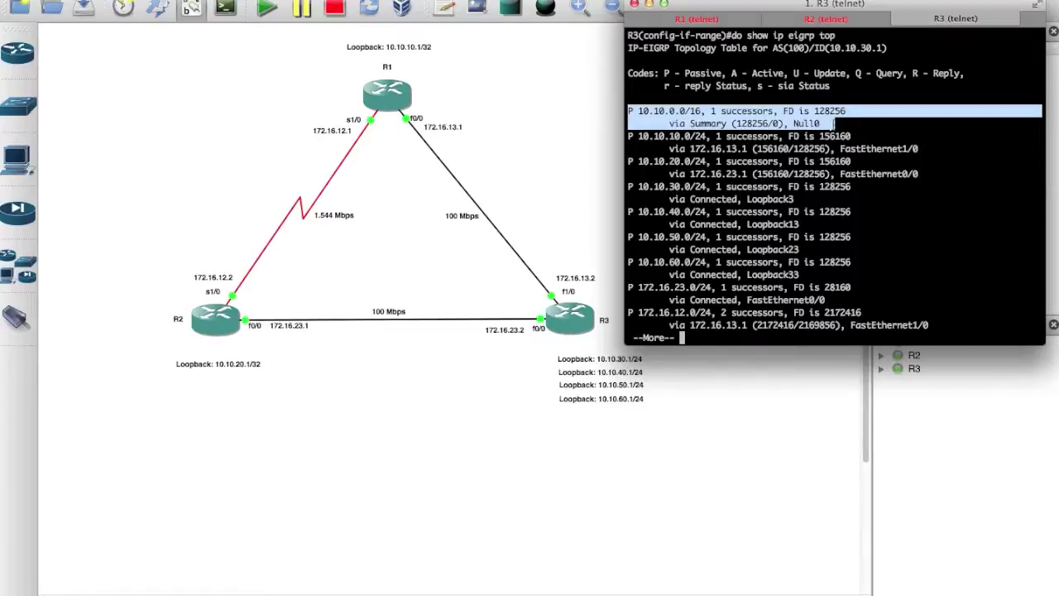
Step: Page through the rest of the topology table, then recheck R3's routing table for no Null0 summary
{"action": "key", "text": "space"}
{"action": "type", "text": "show ip"}
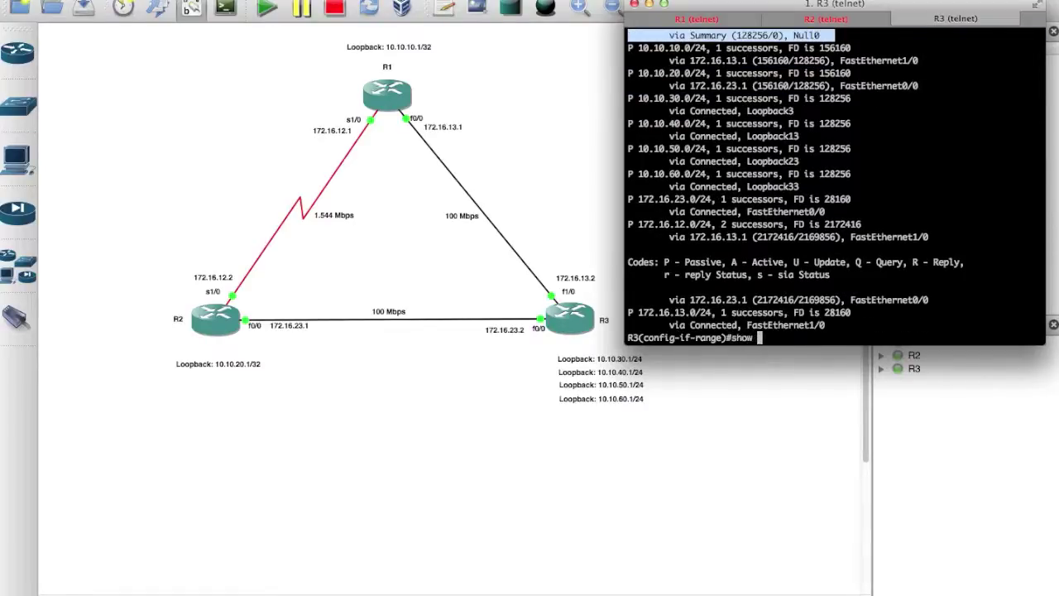
{"action": "key", "text": "BackSpace"}
{"action": "key", "text": "BackSpace"}
{"action": "key", "text": "BackSpace"}
{"action": "key", "text": "BackSpace"}
{"action": "key", "text": "BackSpace"}
{"action": "key", "text": "BackSpace"}
{"action": "key", "text": "BackSpace"}
{"action": "type", "text": "do show ip route"}
{"action": "key", "text": "Return"}
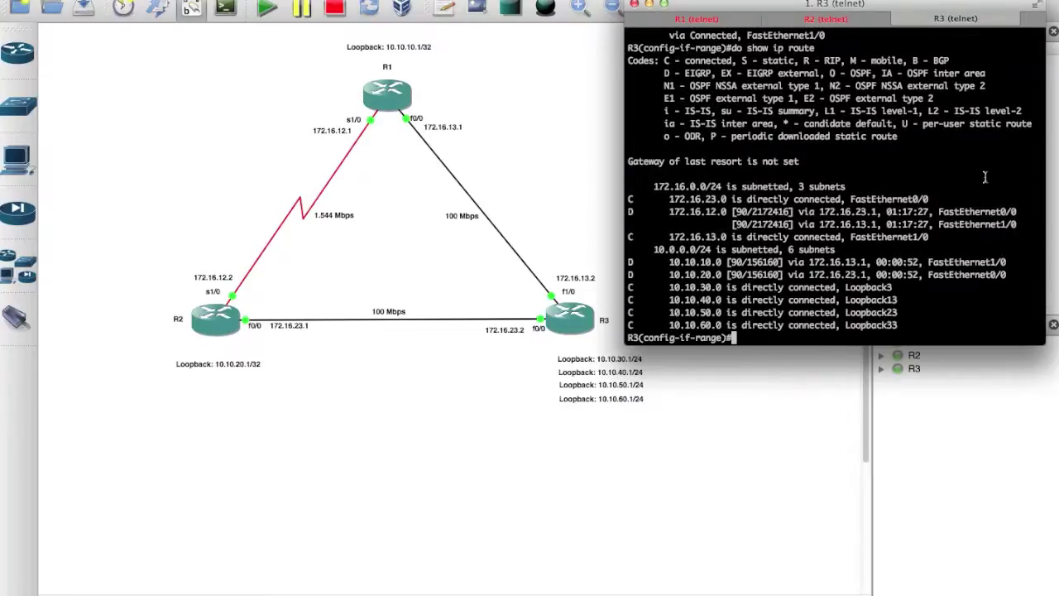
{"action": "left_click", "coordinate": [810, 26]}
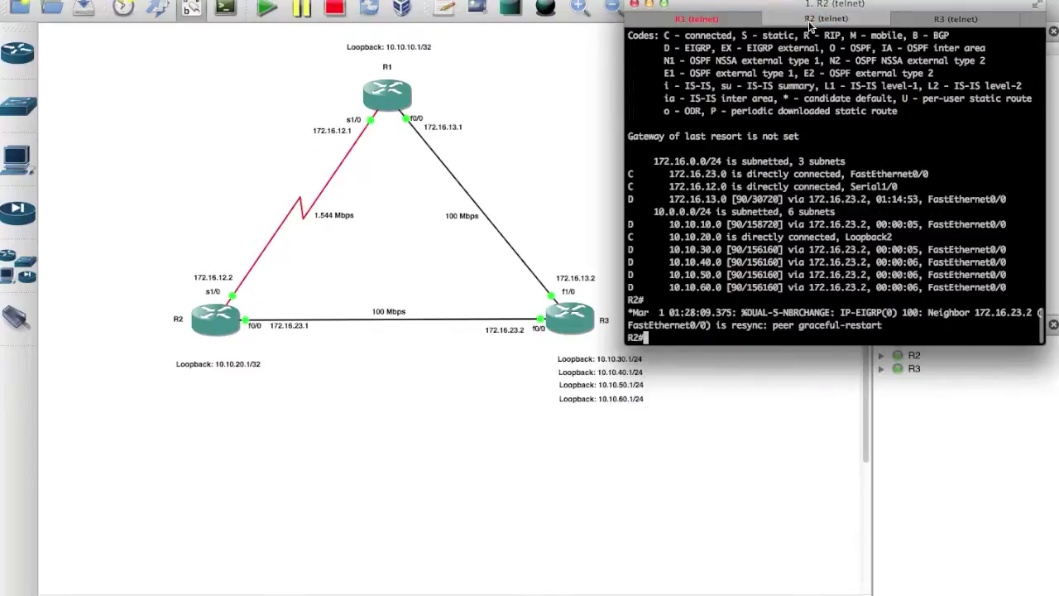
Step: On R2, confirm the 10.10.0.0/16 summary via 172.16.23.2 and ping 10.10.40.1 successfully
{"action": "type", "text": "show ip route"}
{"action": "key", "text": "Return"}
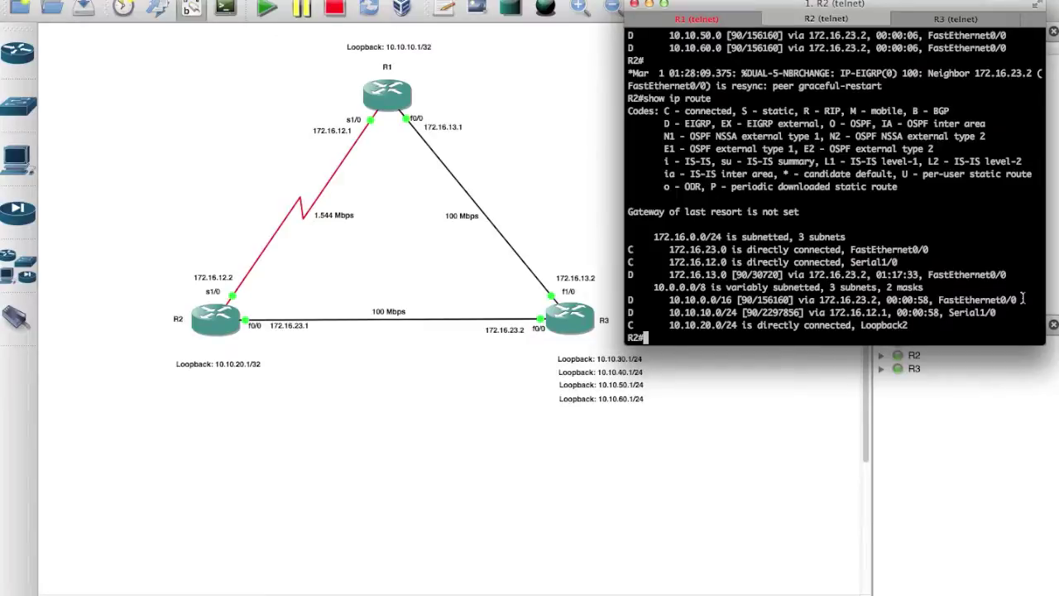
{"action": "left_click_drag", "start_coordinate": [1023, 300], "coordinate": [628, 300]}
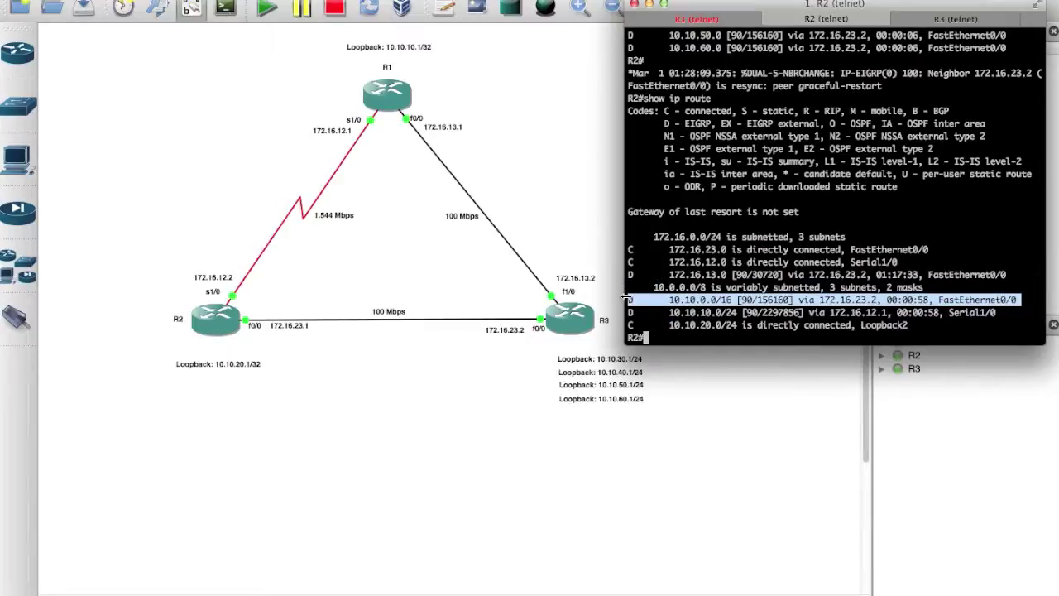
{"action": "type", "text": "ping 10.10.40.1"}
{"action": "key", "text": "Return"}
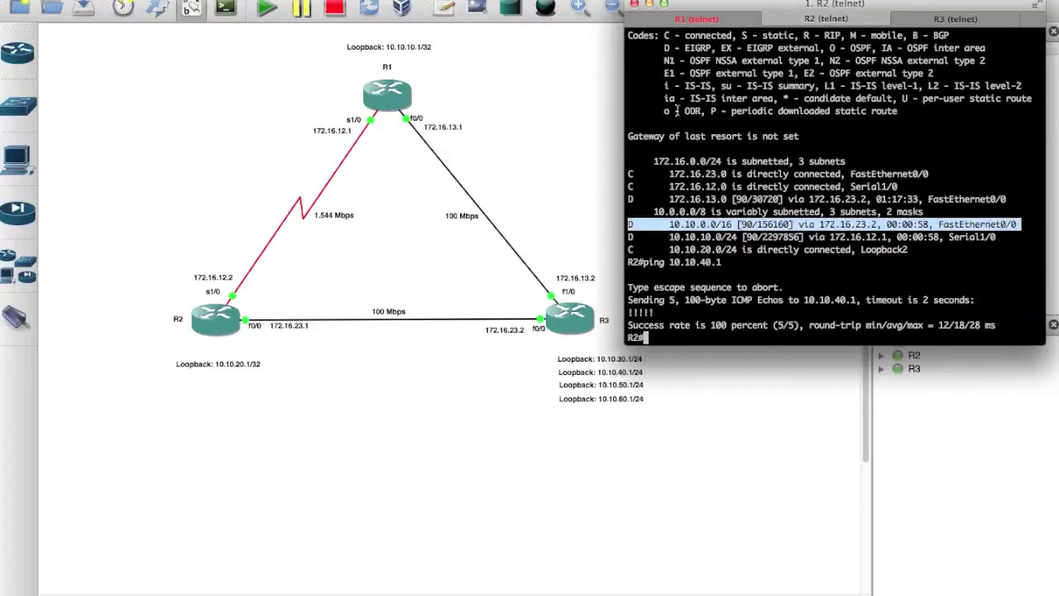
Step: On R1's console, ping R3's loopback 10.10.50.1
{"action": "left_click", "coordinate": [695, 21]}
{"action": "type", "text": "ping "}
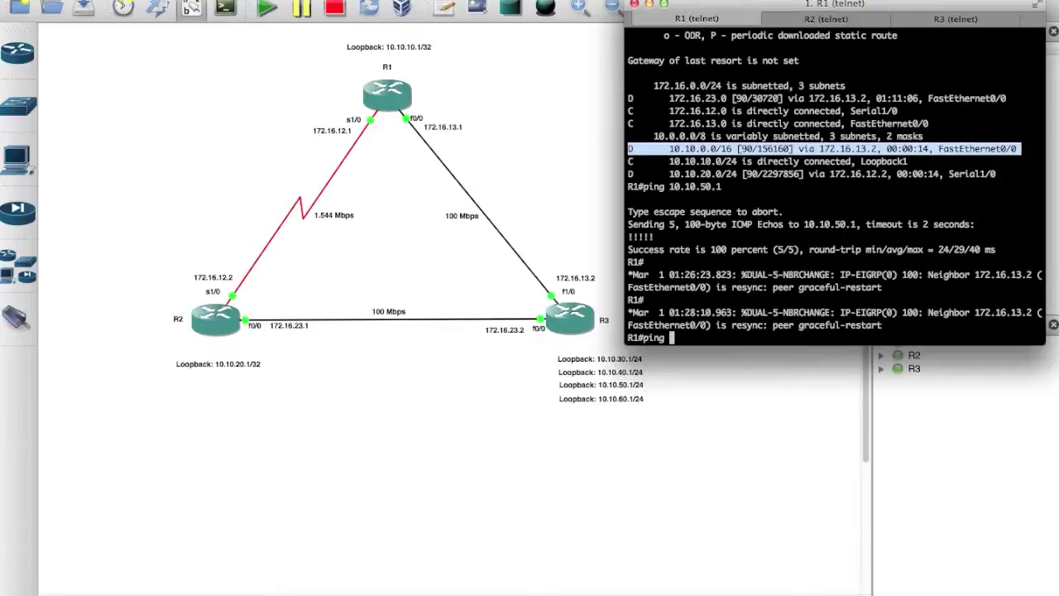
{"action": "type", "text": "10.10.50.1"}
{"action": "key", "text": "Return"}
Step: Show R1's routing table and highlight the 10.10.0.0/16 summary via 172.16.13.2
{"action": "type", "text": "do s"}
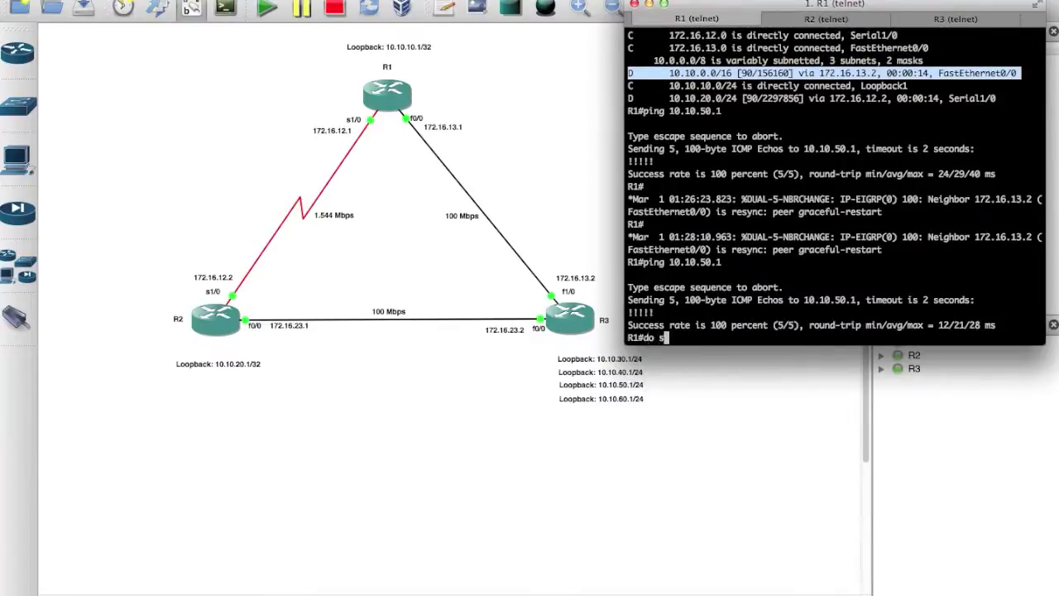
{"action": "key", "text": "BackSpace"}
{"action": "key", "text": "BackSpace"}
{"action": "key", "text": "BackSpace"}
{"action": "key", "text": "BackSpace"}
{"action": "type", "text": "show ip rotue"}
{"action": "key", "text": "Return"}
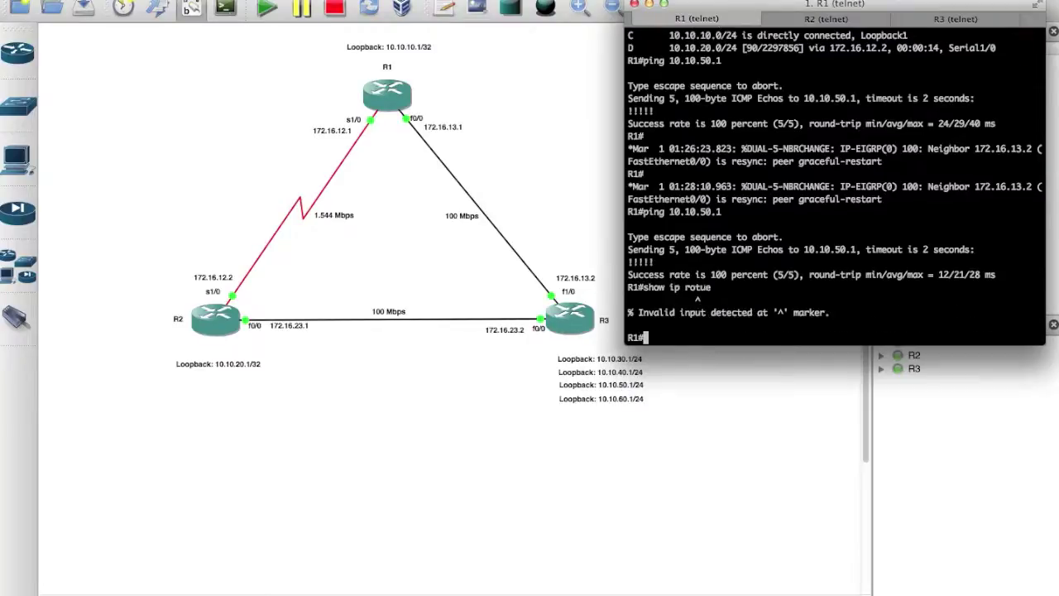
{"action": "key", "text": "Up"}
{"action": "key", "text": "BackSpace"}
{"action": "key", "text": "BackSpace"}
{"action": "key", "text": "BackSpace"}
{"action": "type", "text": "ute"}
{"action": "key", "text": "Return"}
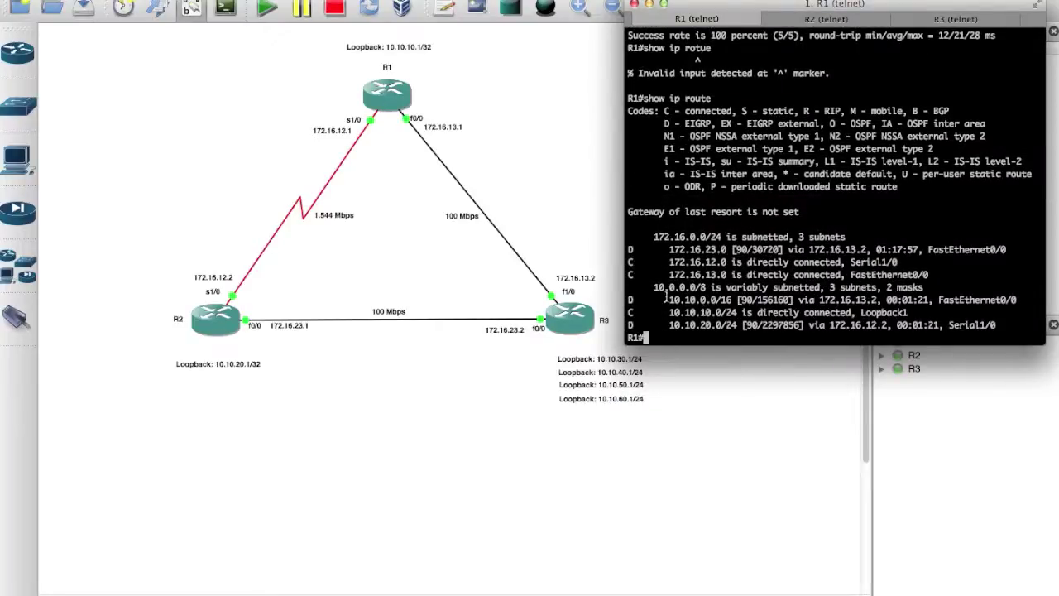
{"action": "left_click_drag", "start_coordinate": [667, 299], "coordinate": [1041, 300]}
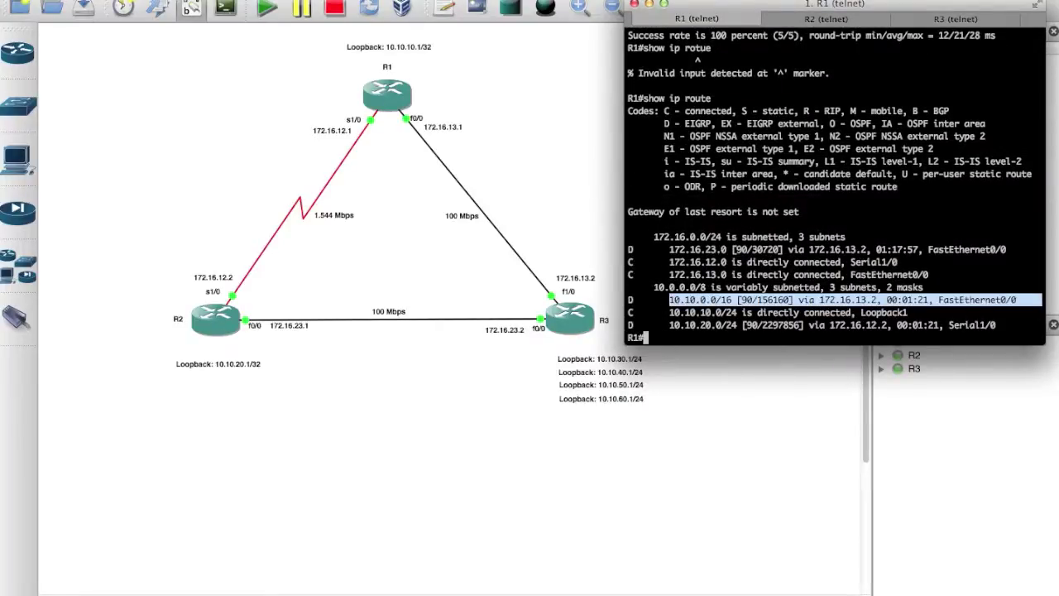